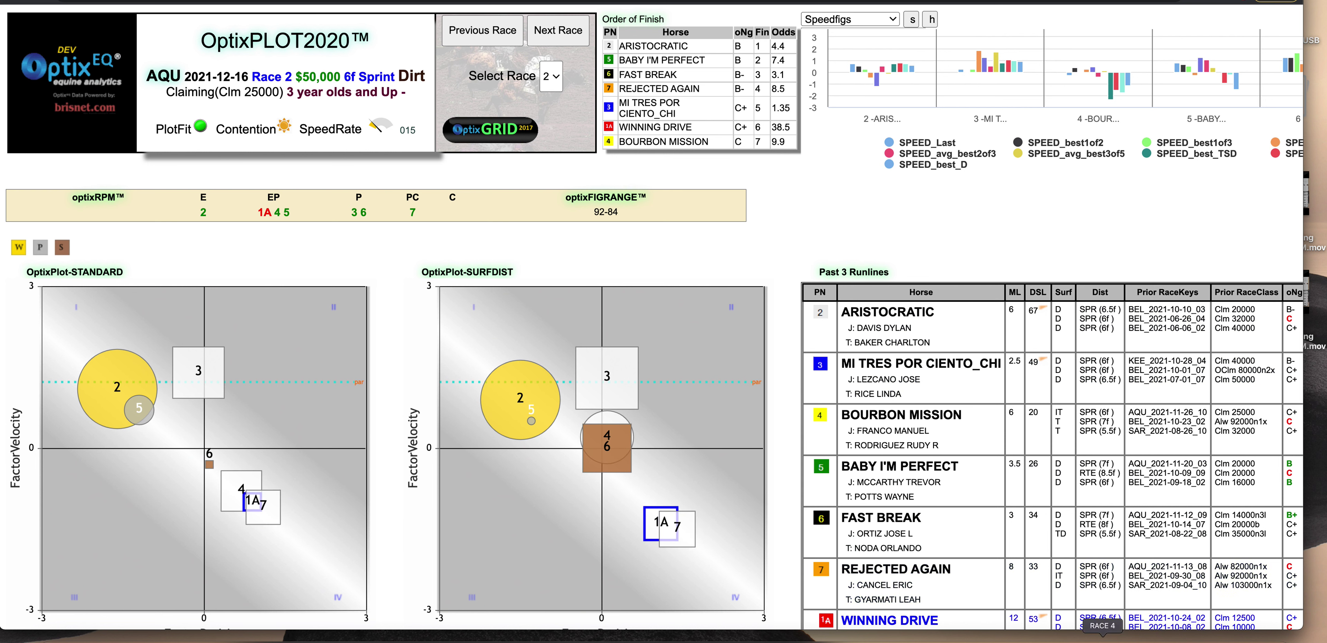
- Bring up the saved RACE 2 snapshot in Preview, inspect it on the left, then move it right
click(1144, 638)
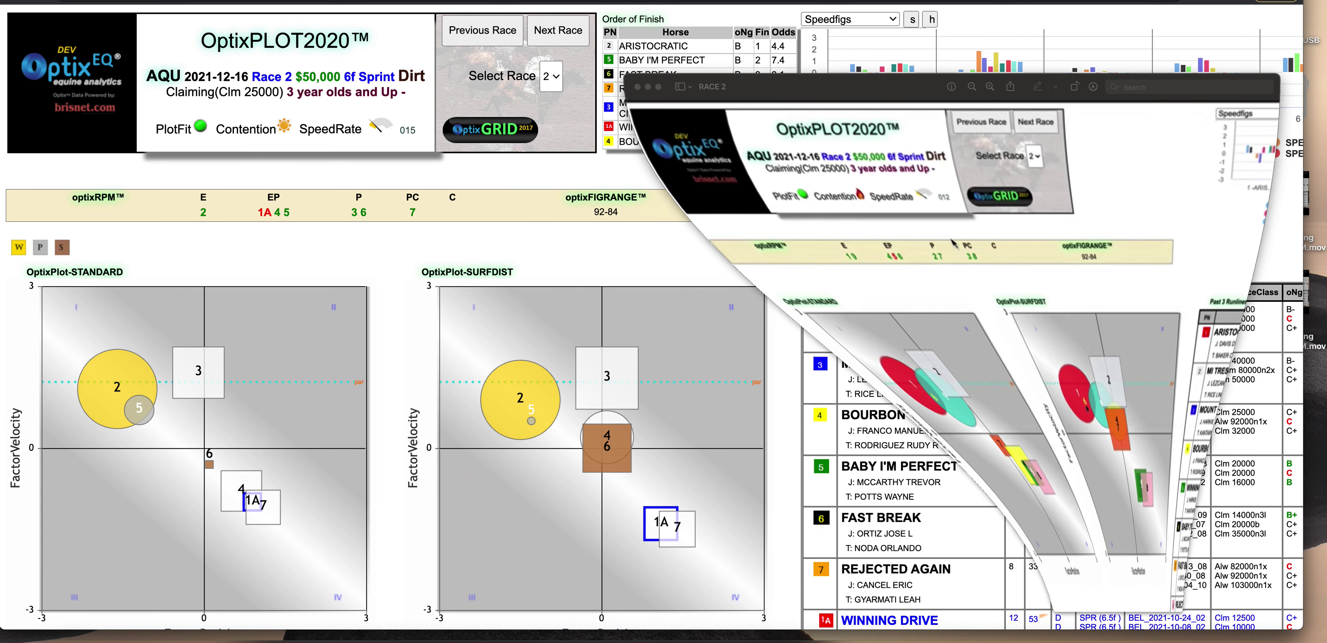
drag(887, 86, 327, 60)
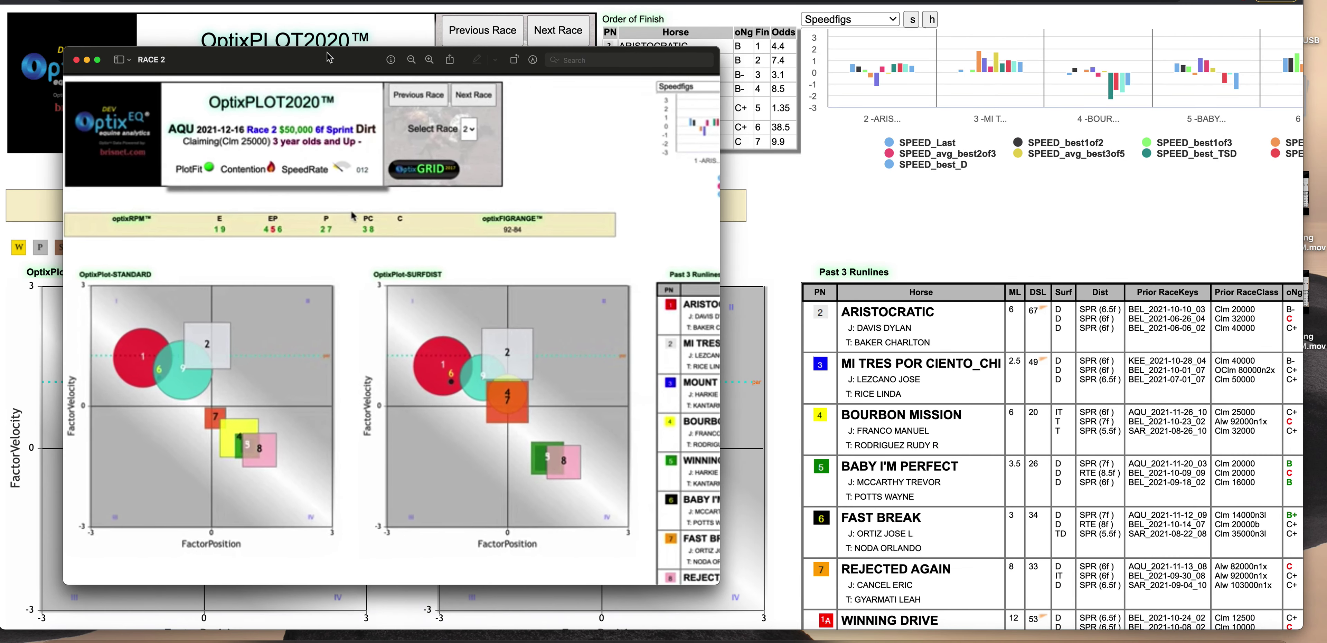
scroll(511, 277, down, 5)
scroll(511, 276, right, 2)
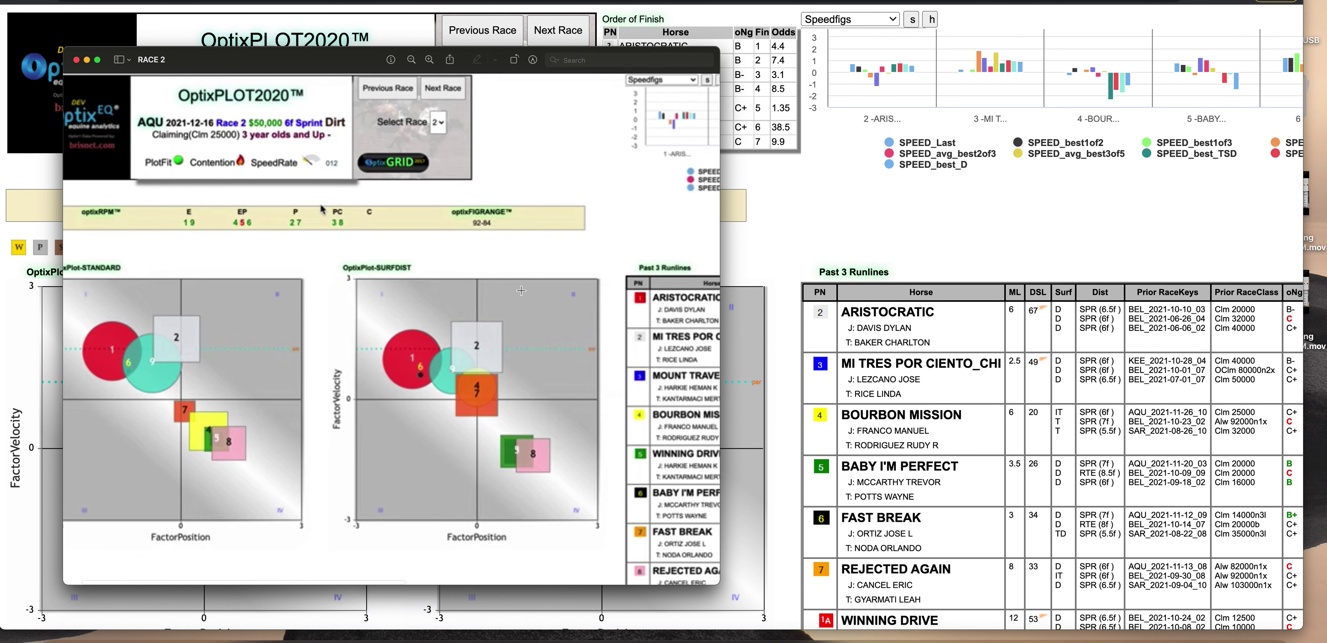
scroll(522, 288, right, 2)
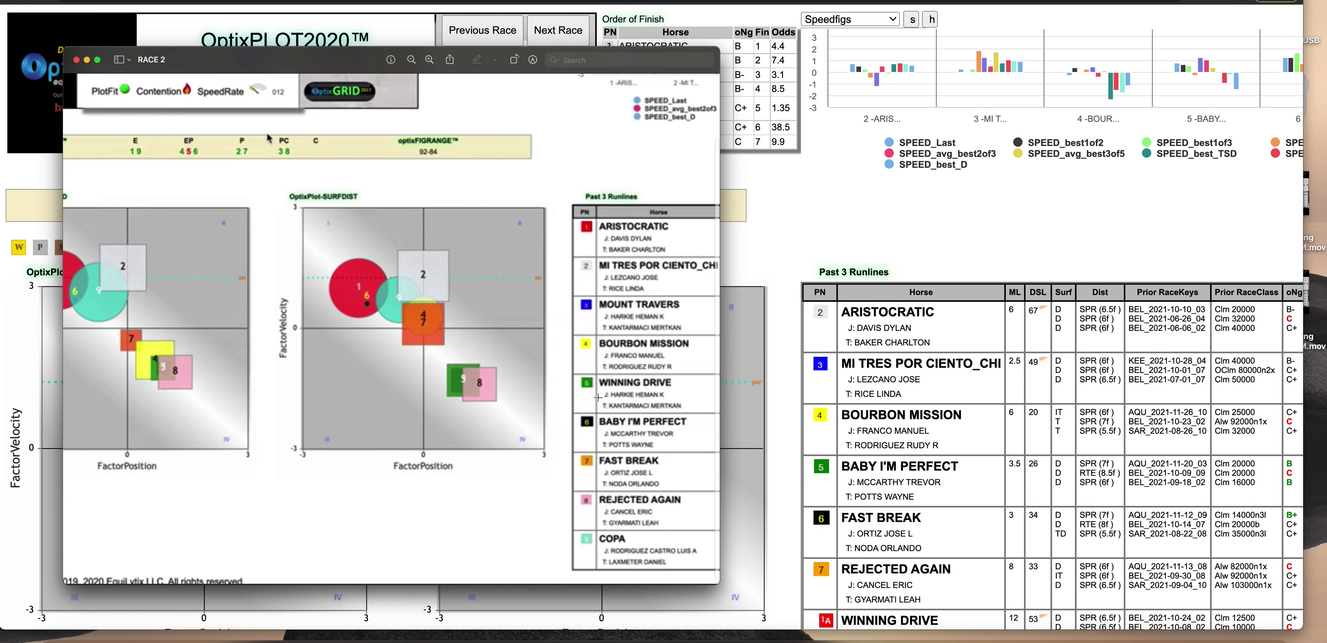
scroll(600, 400, left, 4)
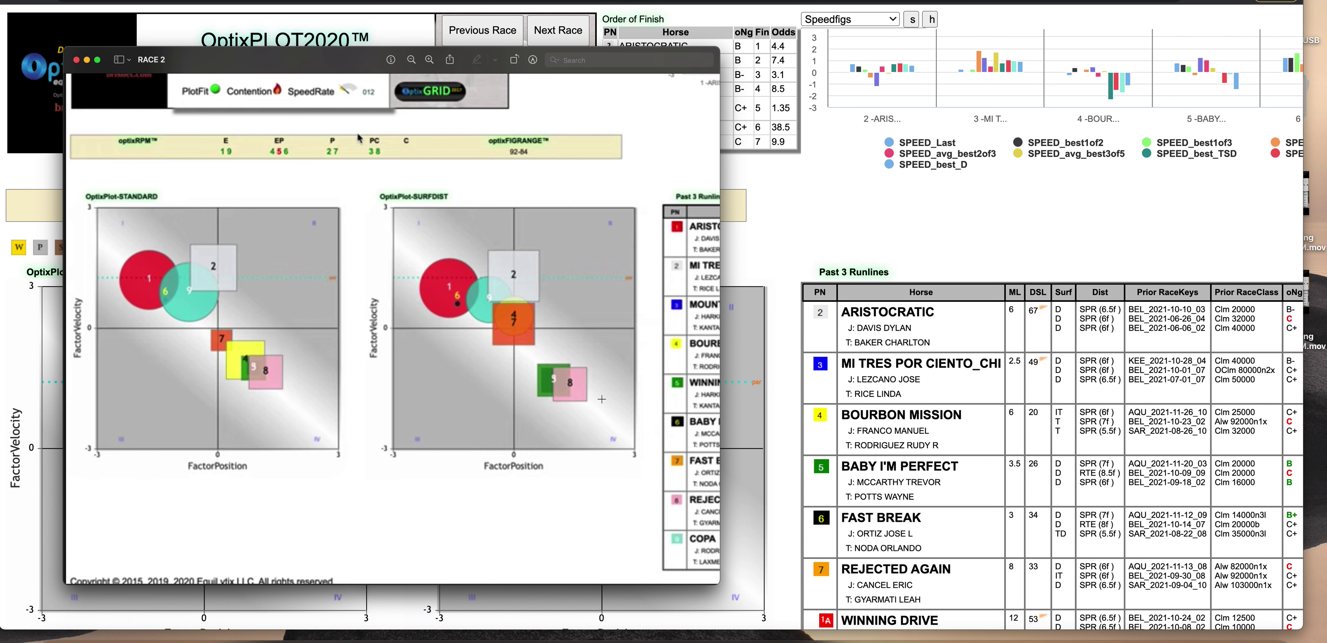
scroll(592, 397, up, 2)
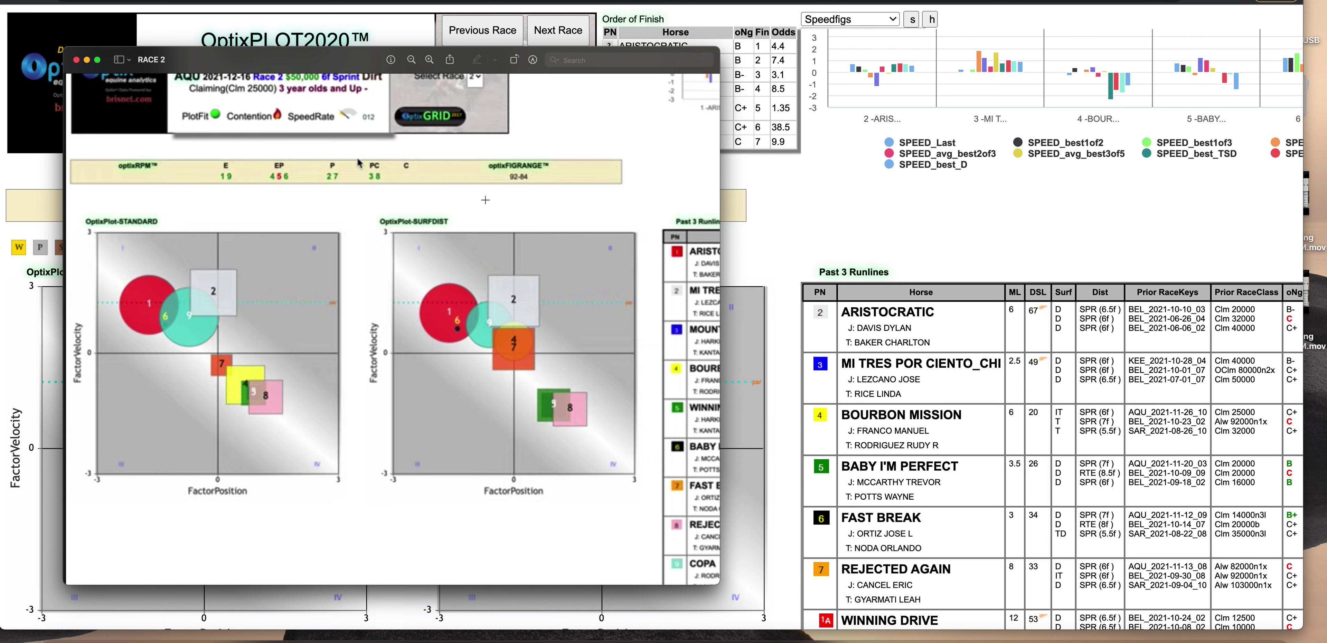
drag(335, 60, 867, 72)
- Scroll the RACE 2 snapshot up to its header beside the live Race 2 page
scroll(825, 148, up, 3)
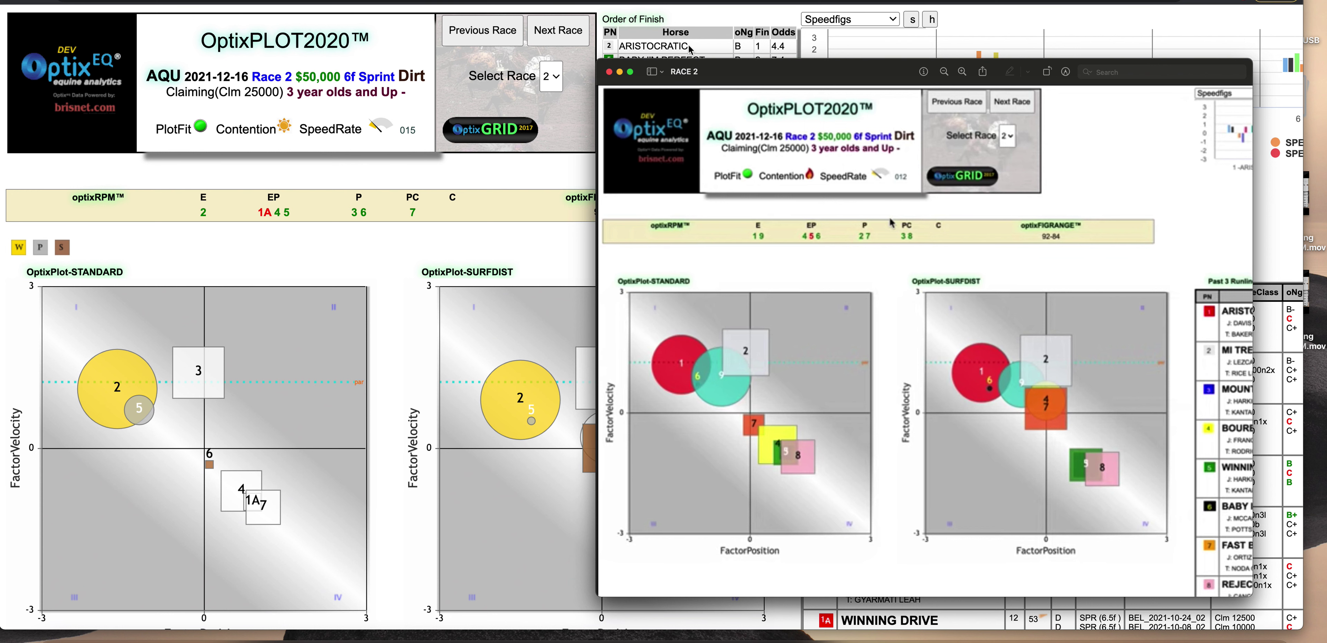
- Minimize the RACE 2 snapshot and scroll the live Race 2 page toward the optixRESULTGRAF chart
click(620, 72)
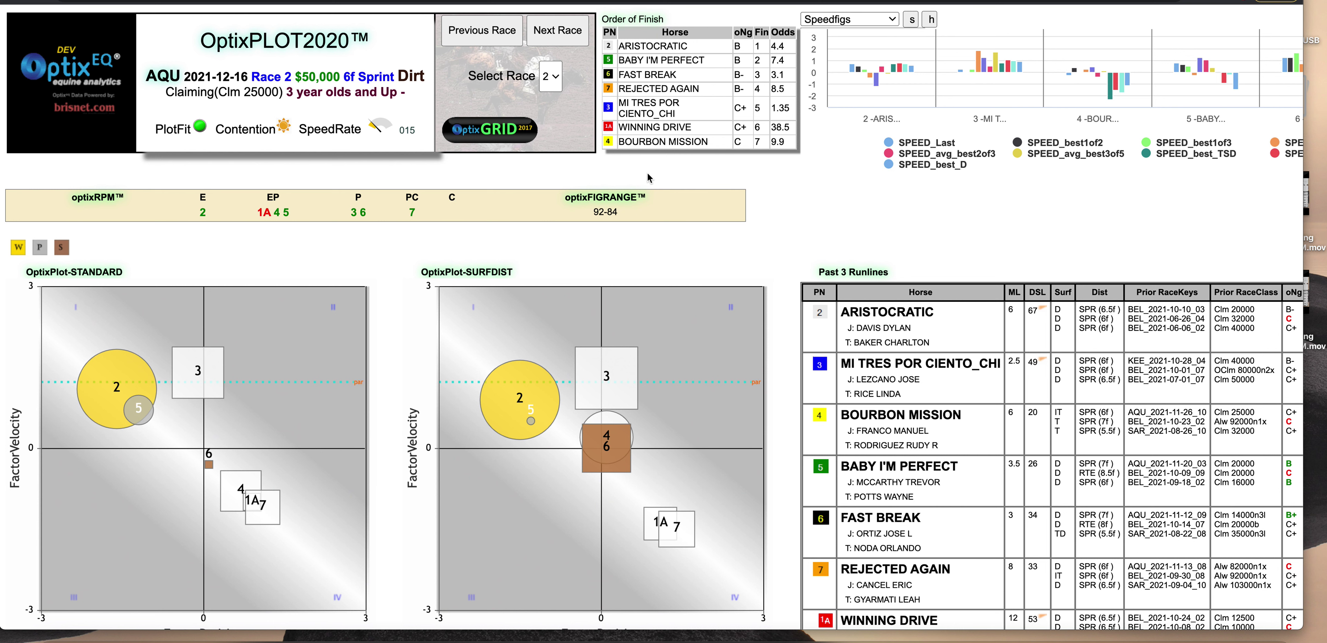
scroll(676, 180, down, 2)
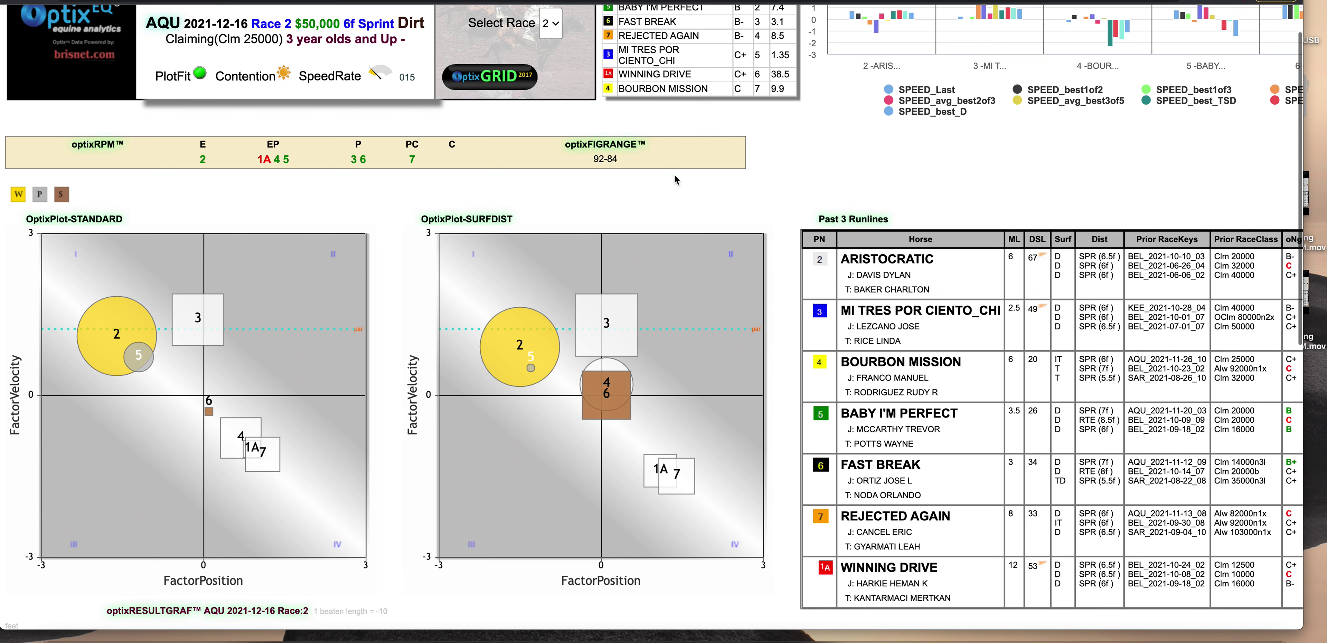
scroll(676, 180, up, 2)
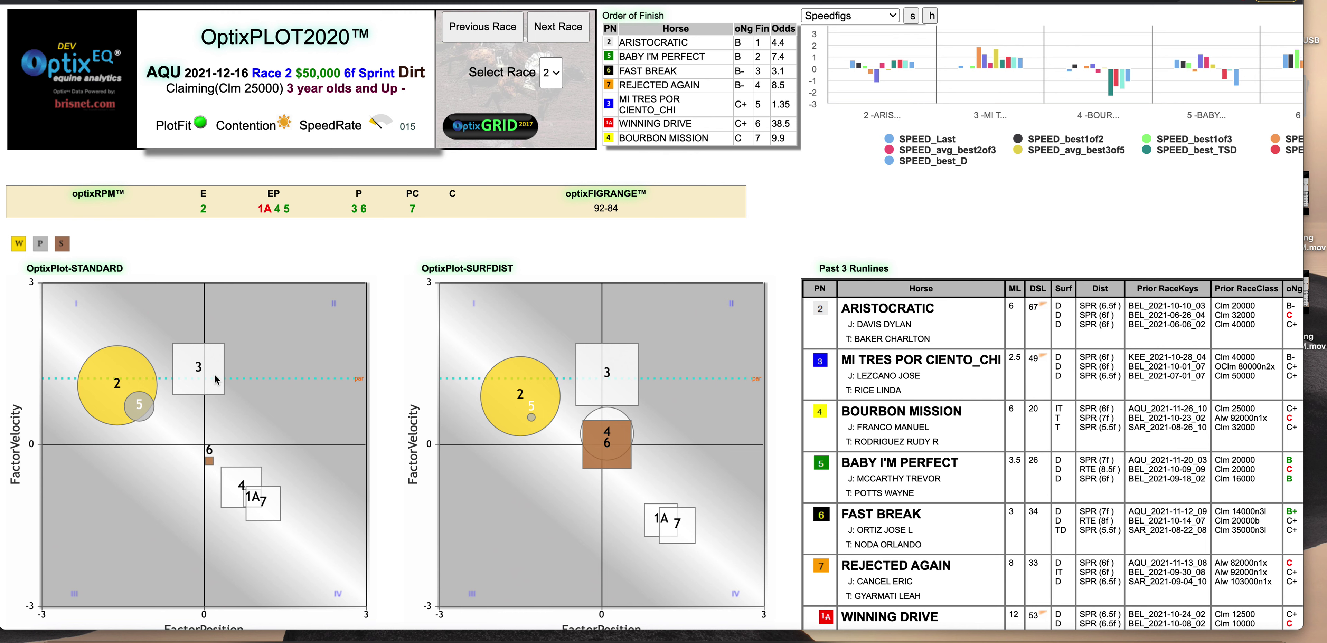
scroll(216, 379, down, 5)
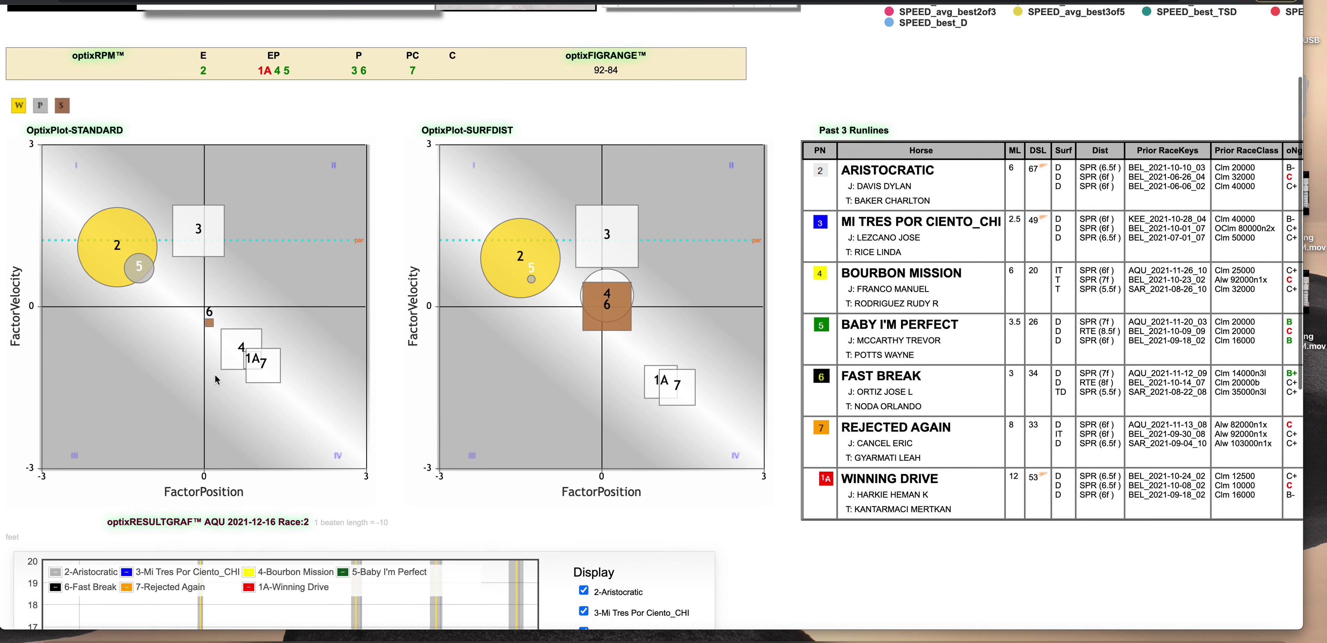
scroll(216, 379, down, 15)
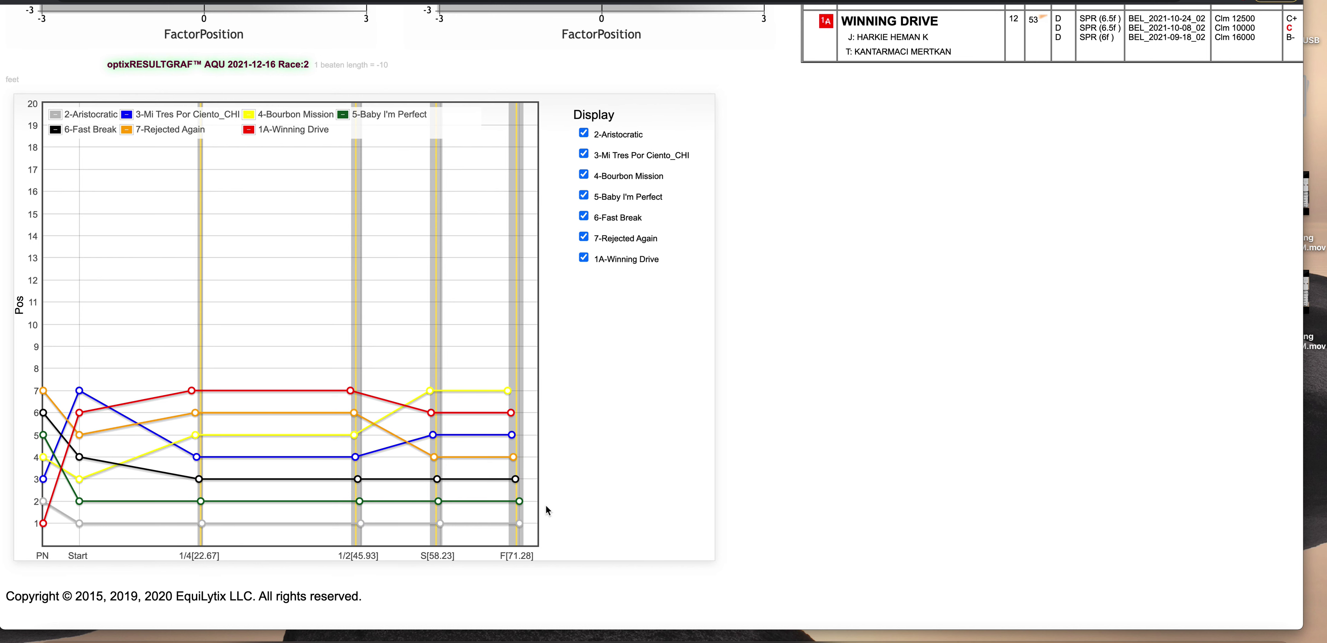
scroll(546, 510, up, 1)
scroll(526, 453, up, 10)
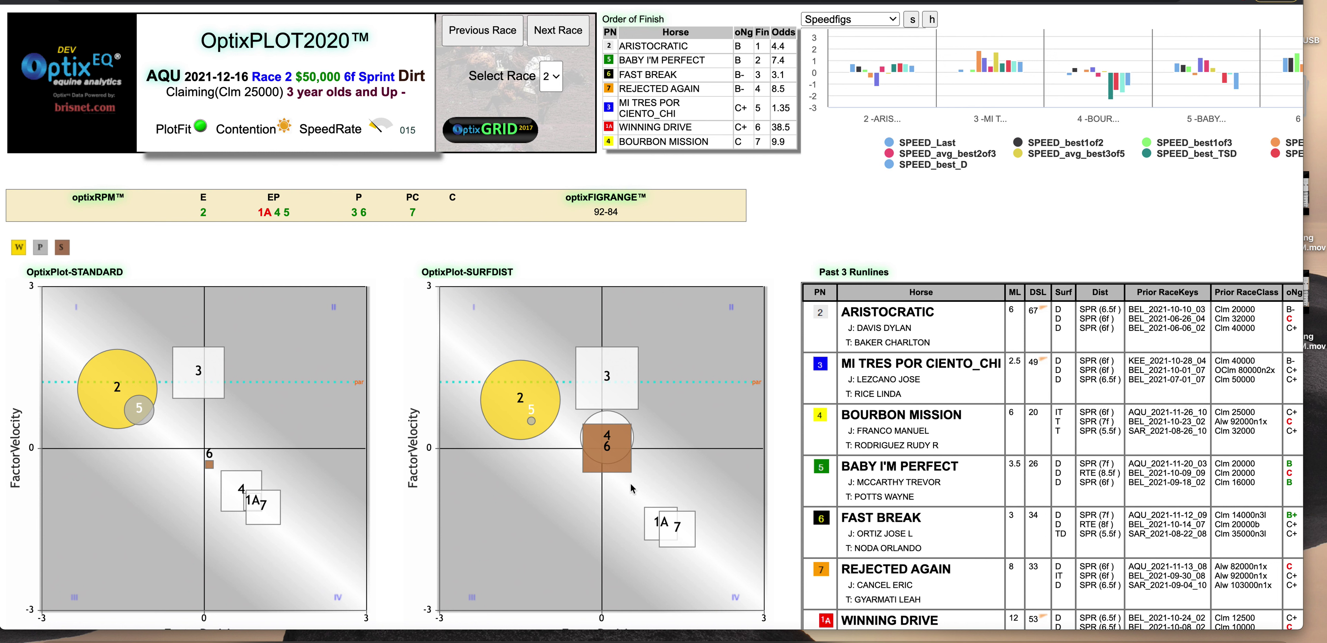
- Select Race 3, the $32,000 8f route maiden claimer, in the Select Race list
scroll(633, 489, down, 2)
scroll(633, 489, up, 2)
click(556, 86)
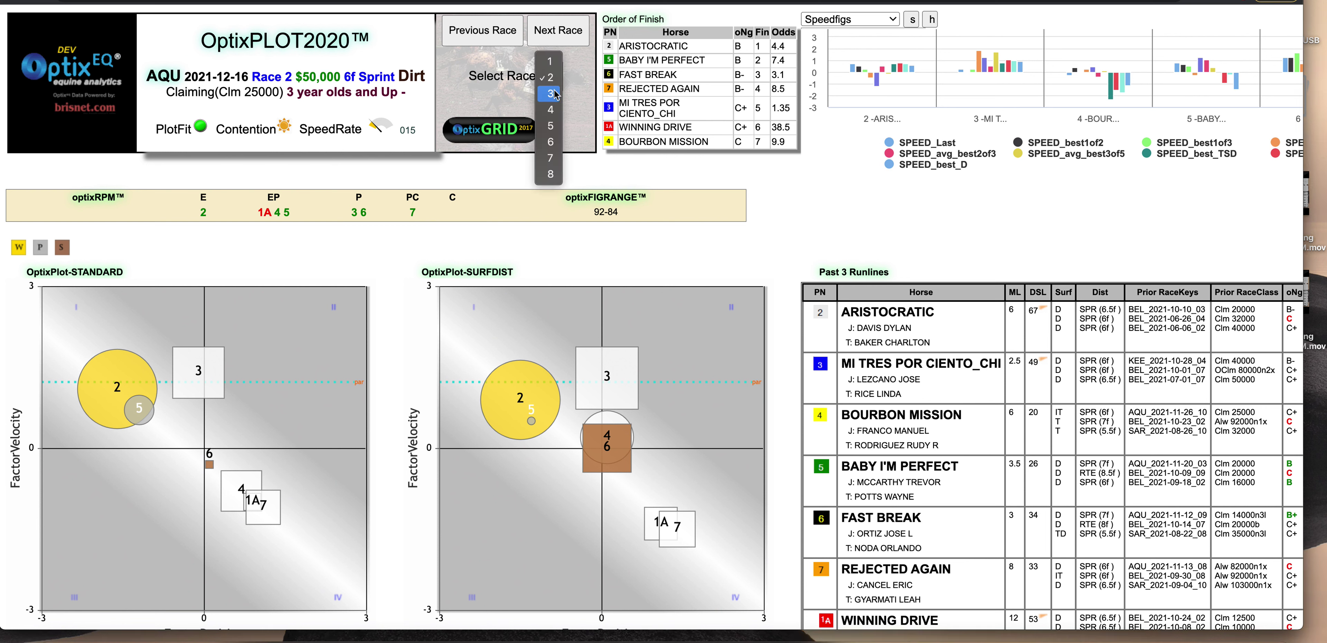
click(558, 99)
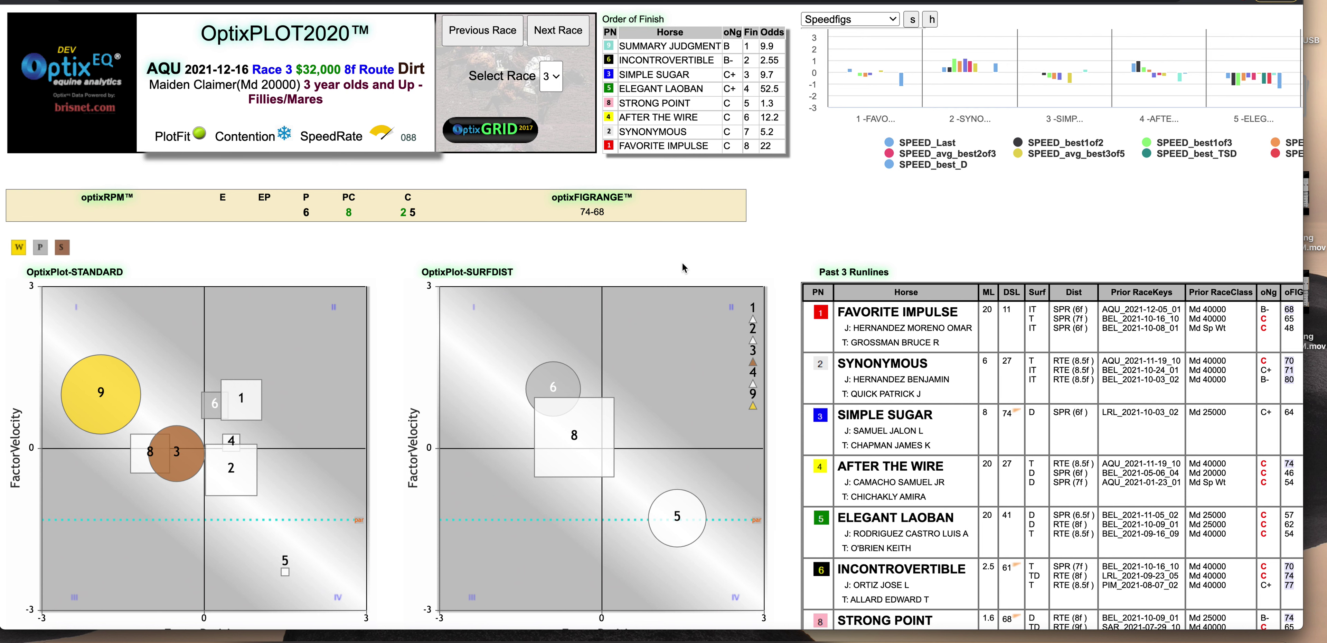
scroll(682, 265, down, 3)
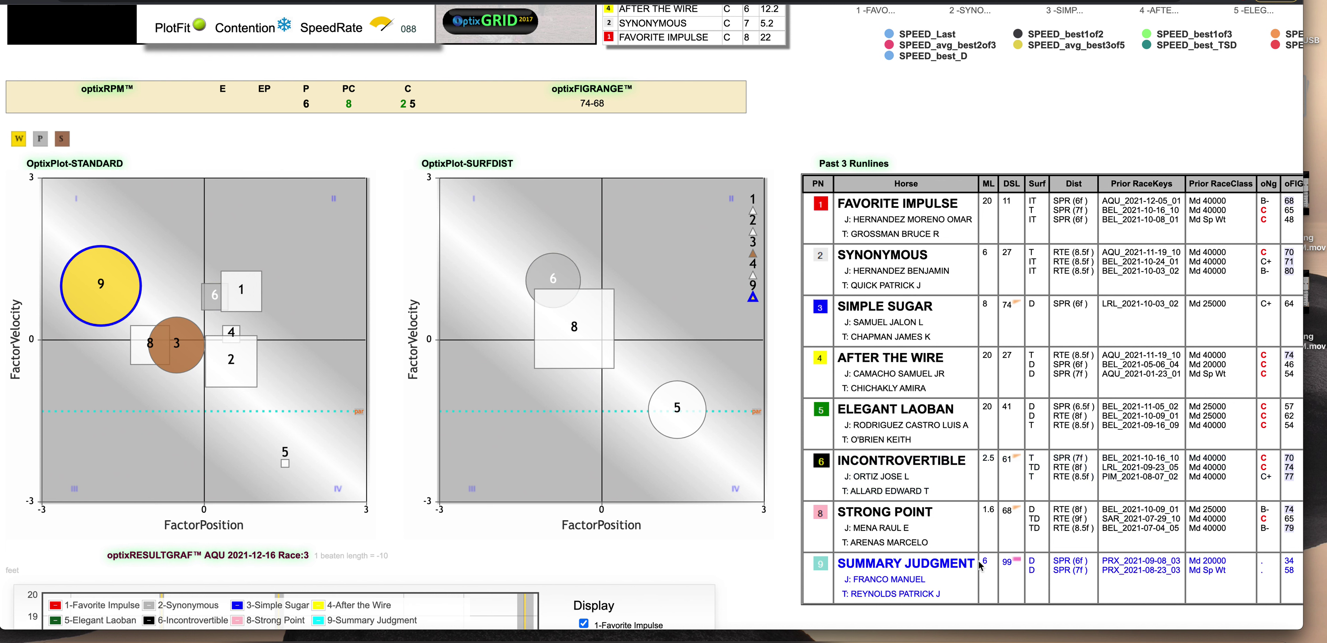
mouse_move(978, 562)
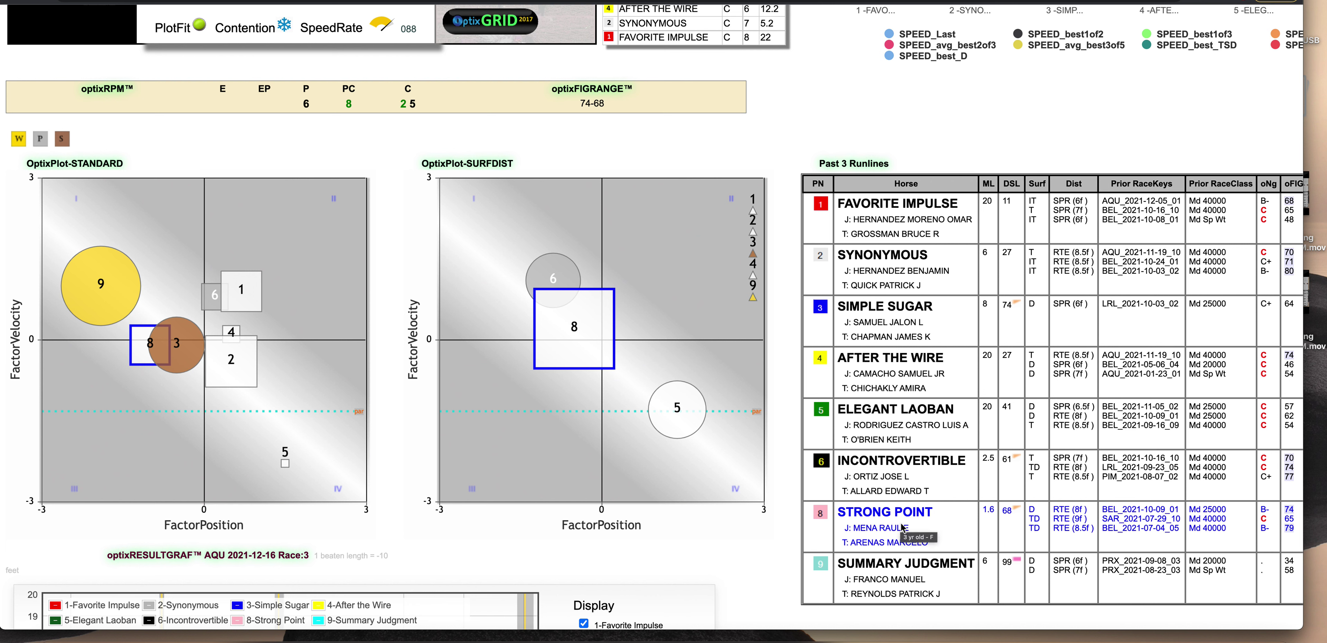
mouse_move(840, 505)
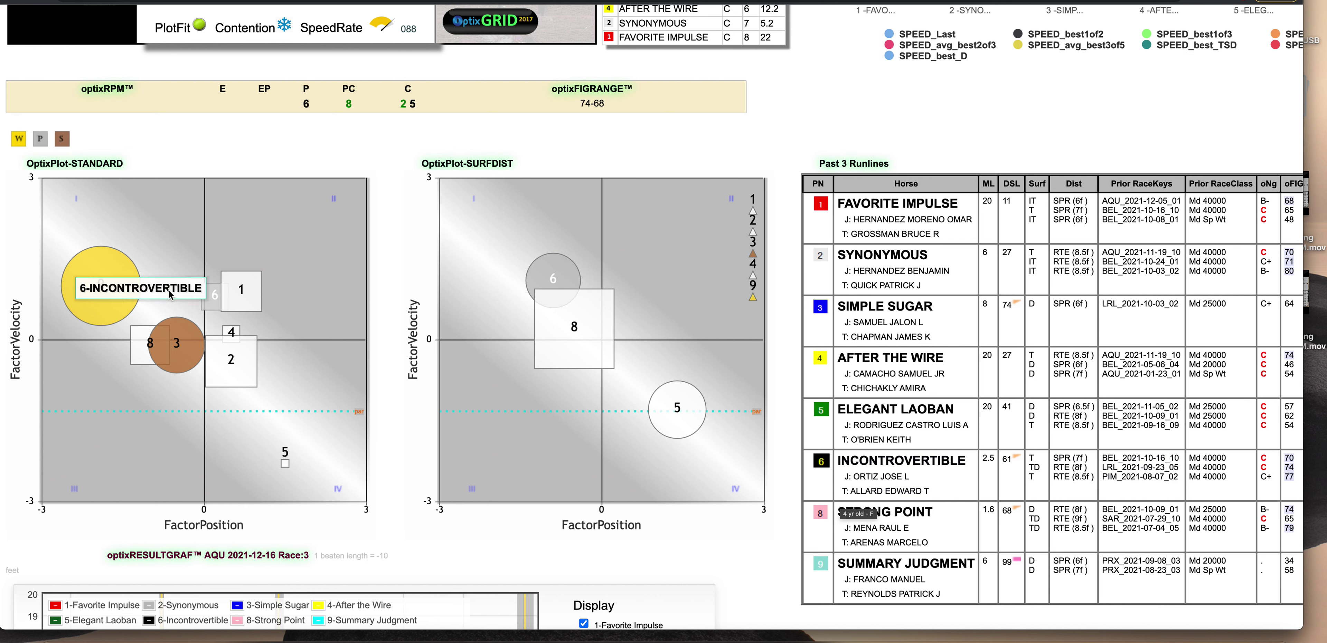
mouse_move(118, 277)
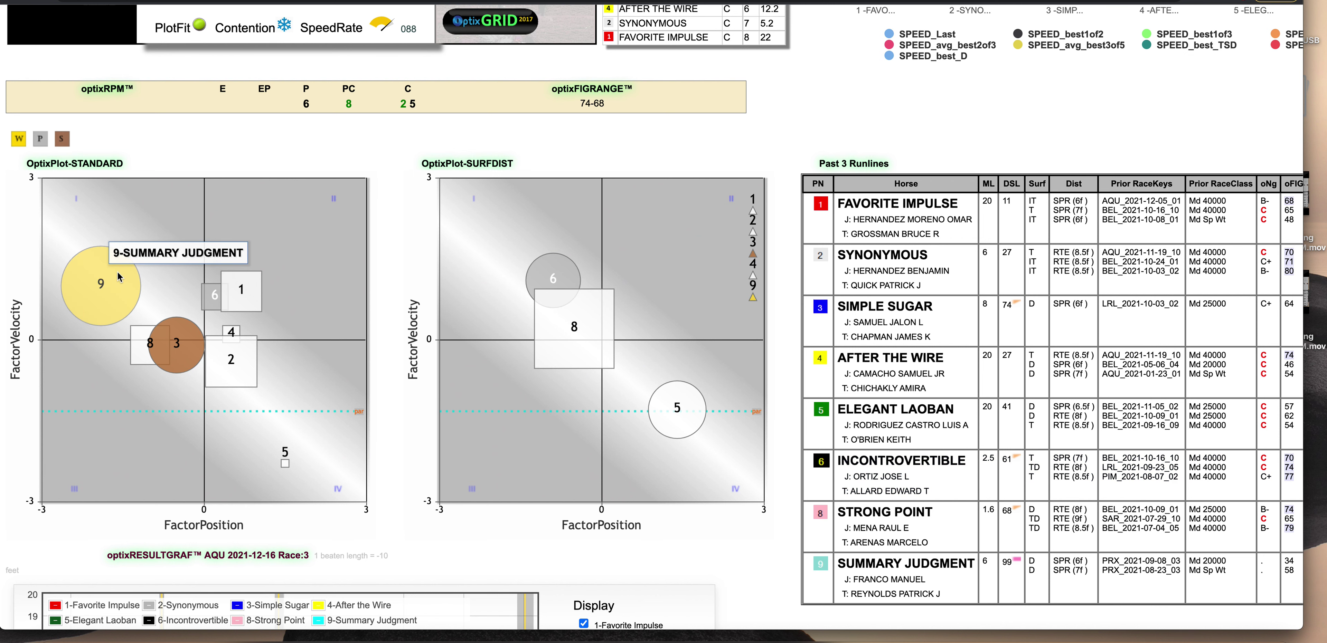
scroll(118, 276, up, 3)
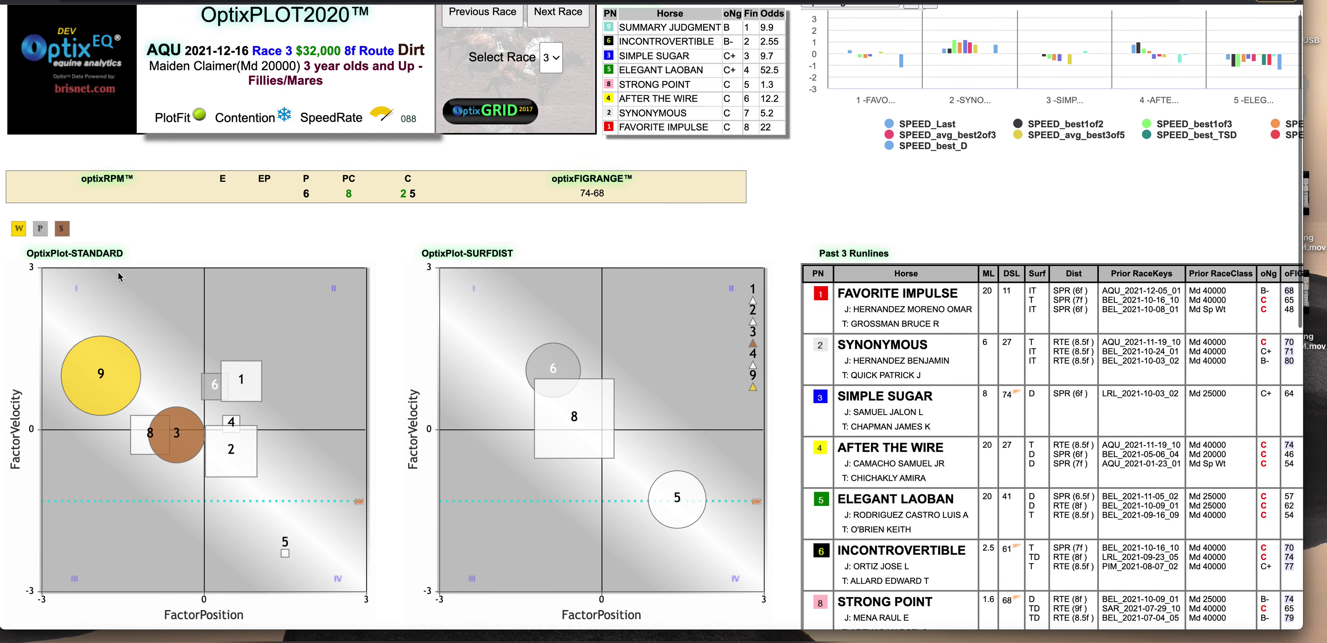
- Review the Race 3 plots against the Order of Finish, then open the Select Race list
scroll(120, 278, down, 1)
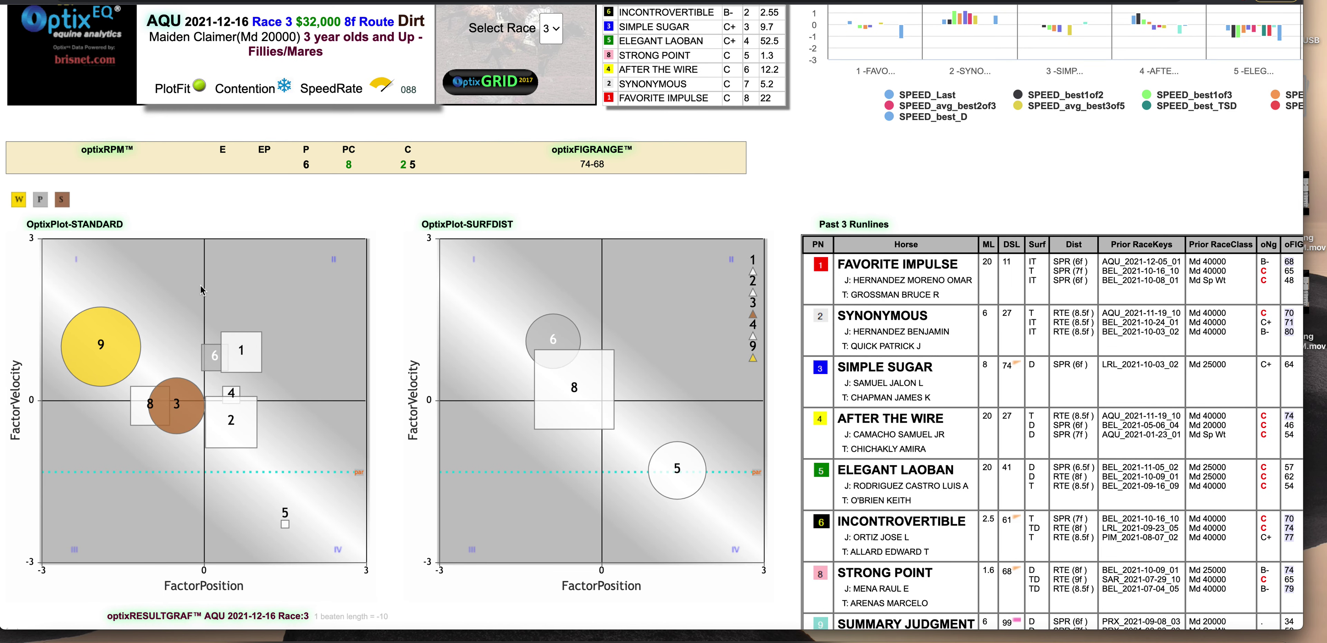
mouse_move(566, 337)
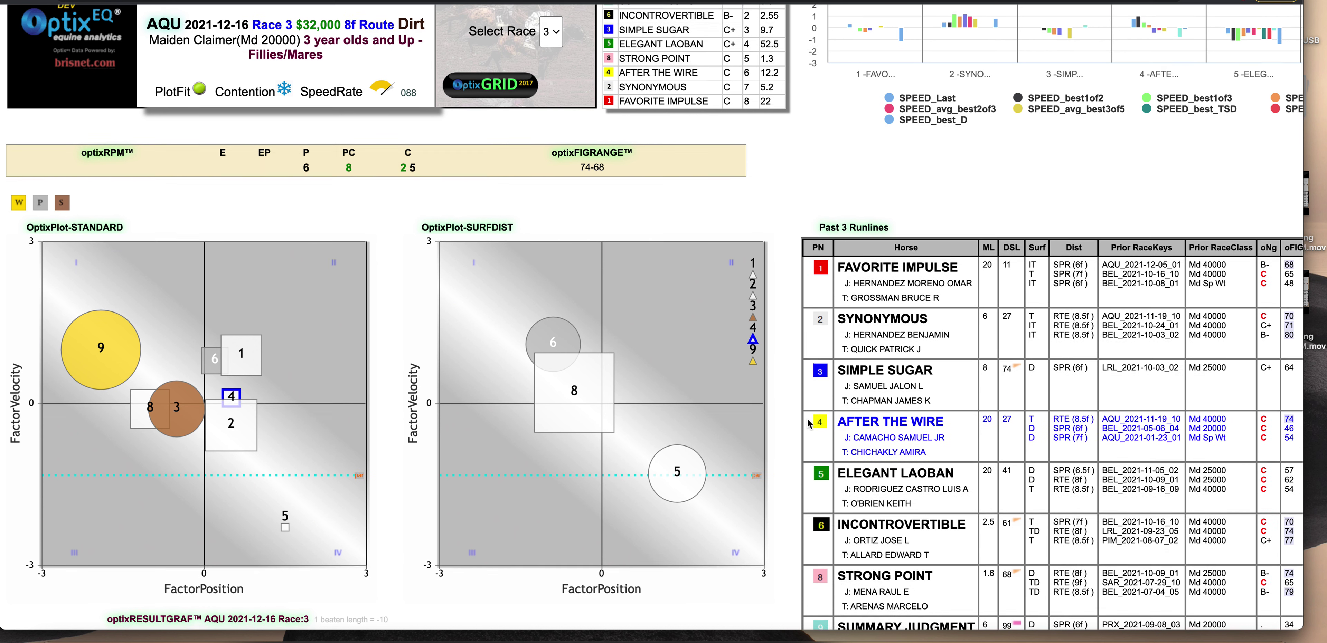
scroll(807, 421, up, 2)
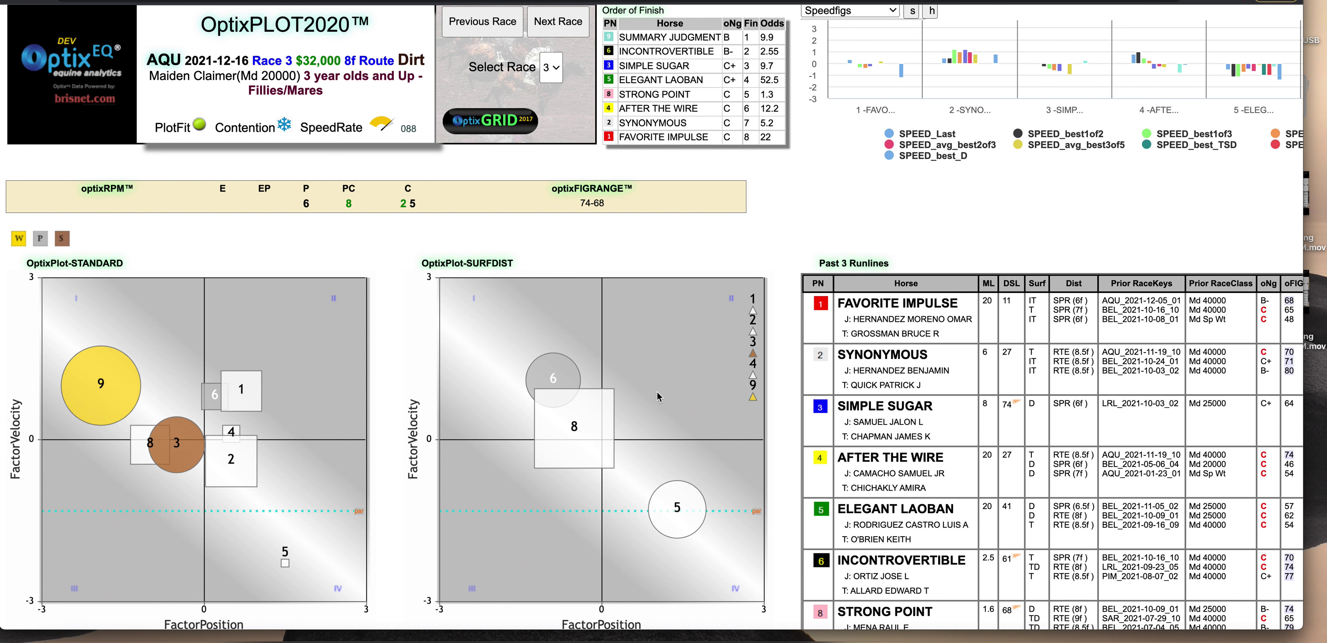
scroll(658, 396, up, 1)
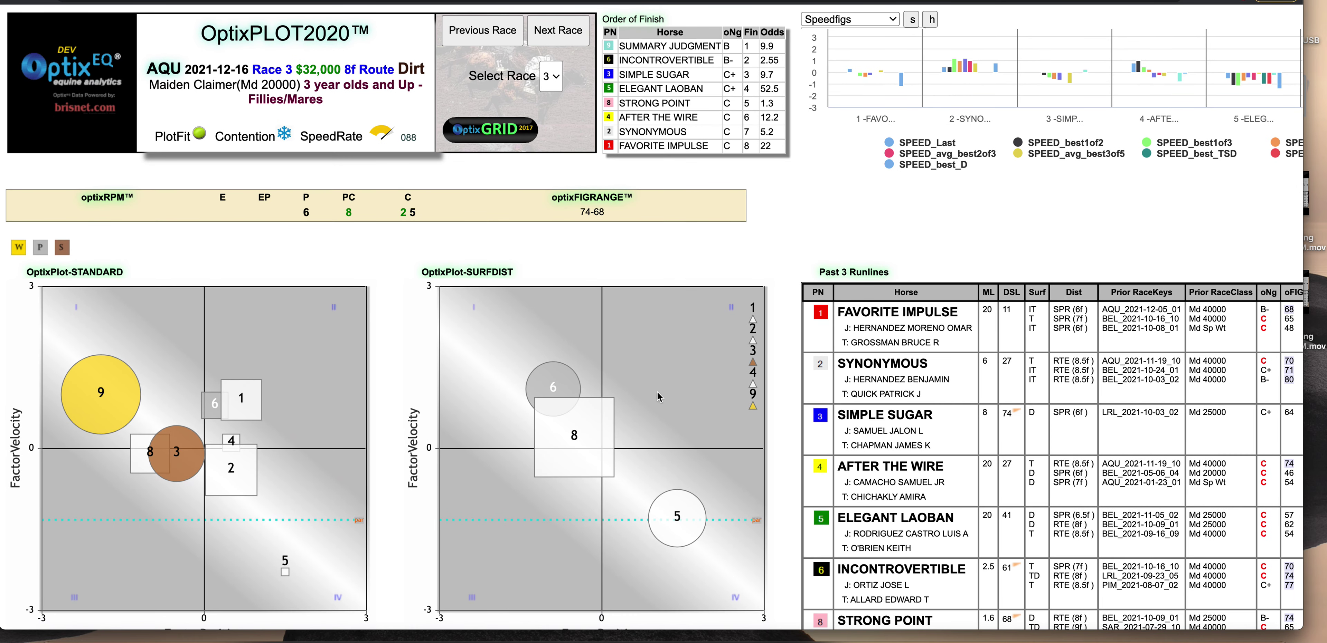
scroll(657, 394, down, 1)
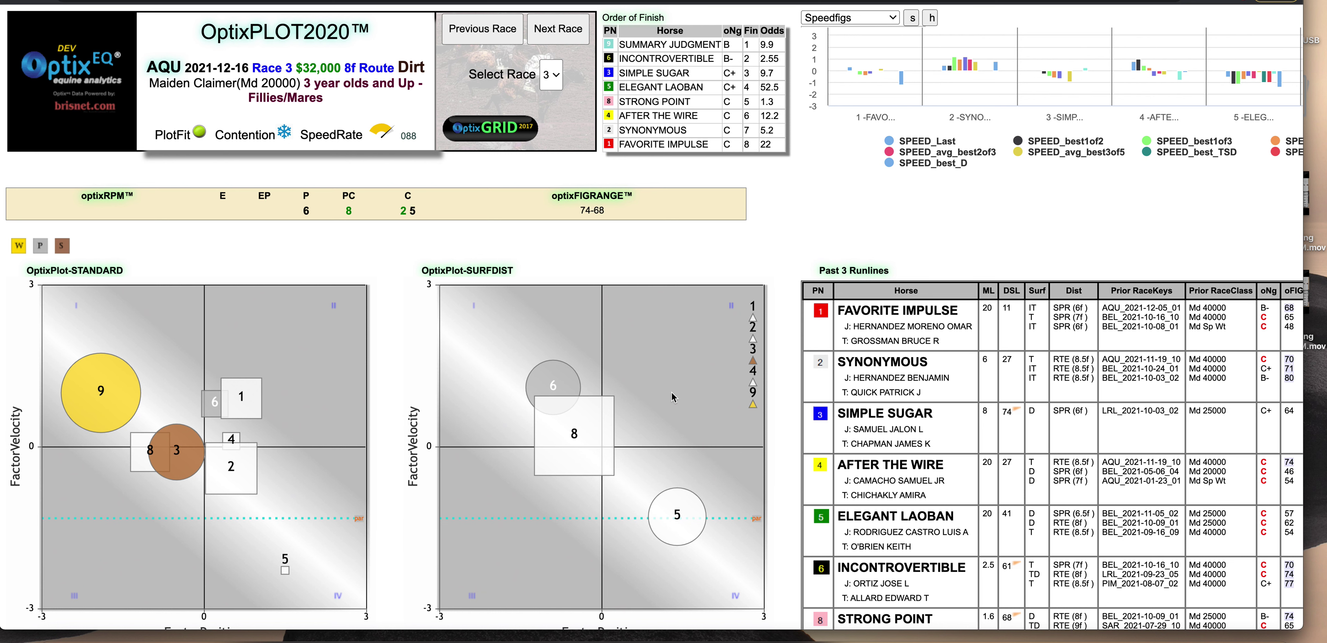
scroll(673, 397, up, 1)
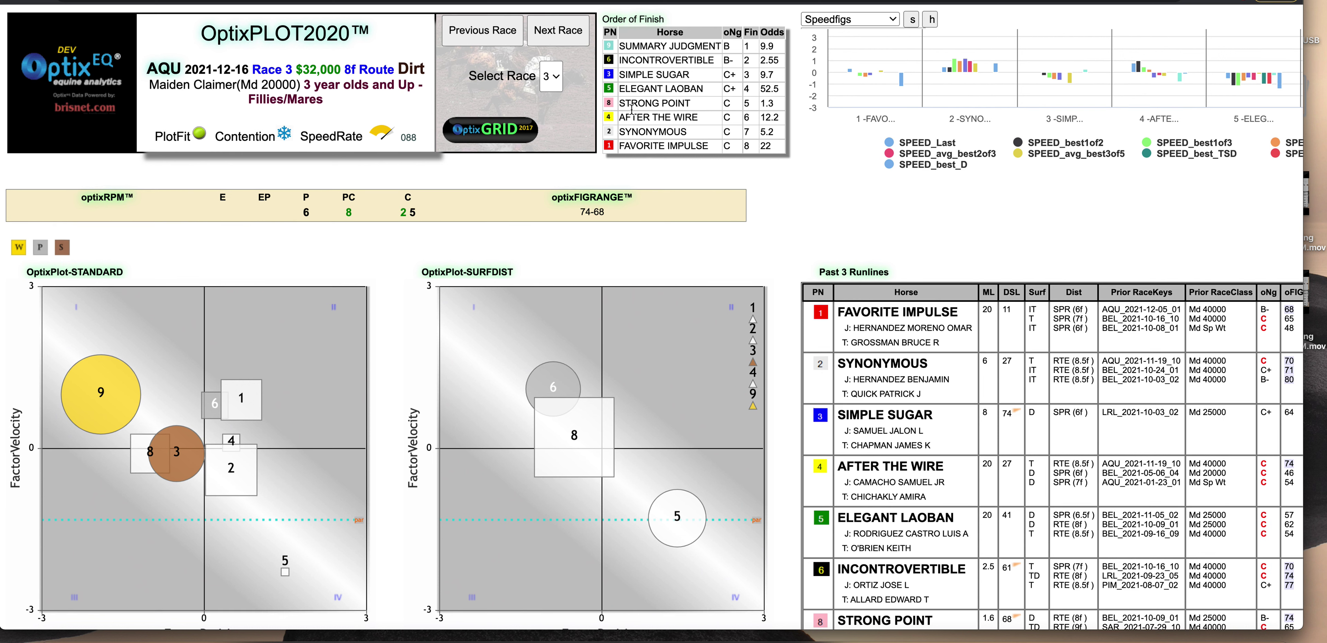
click(551, 77)
- Switch to Race 4, compare it with the saved RACE 4 snapshot, then minimize the snapshot
click(554, 93)
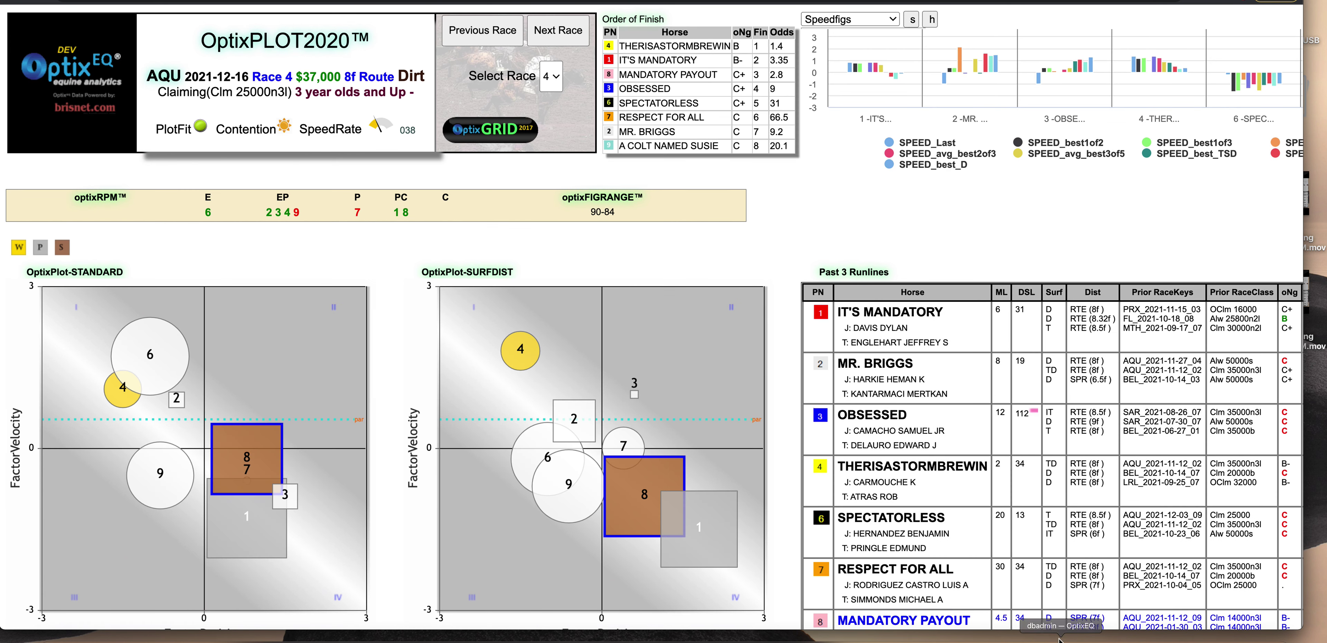
click(1103, 637)
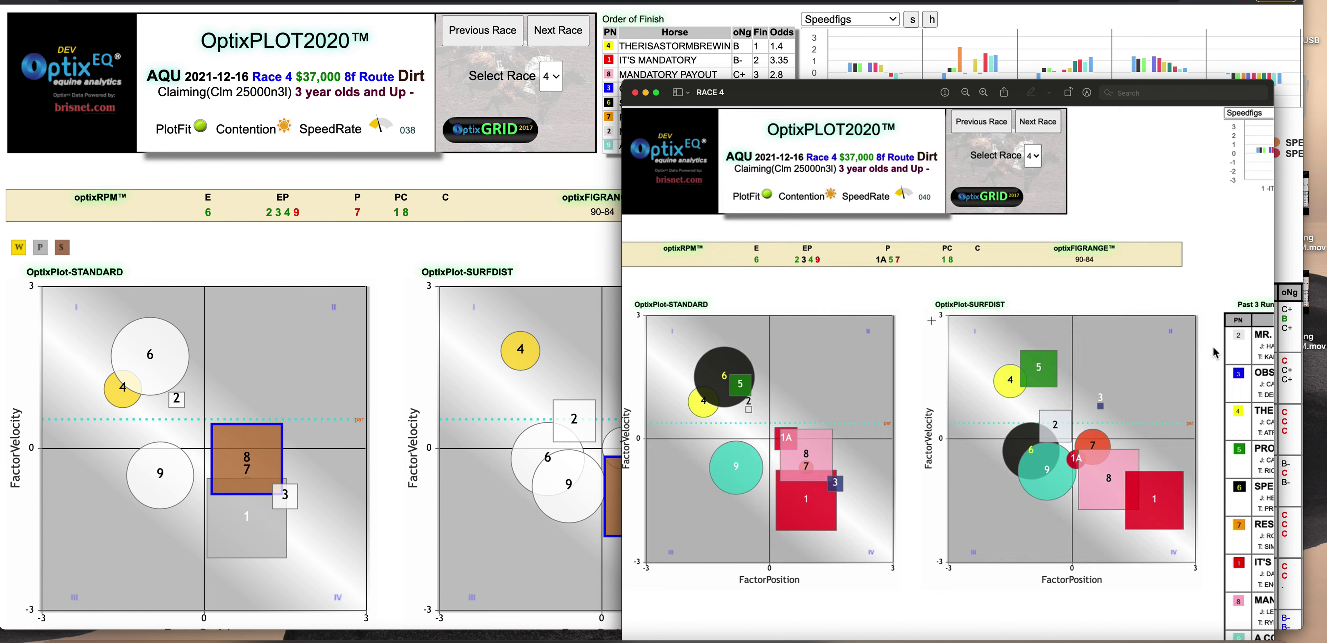
drag(782, 92, 839, 59)
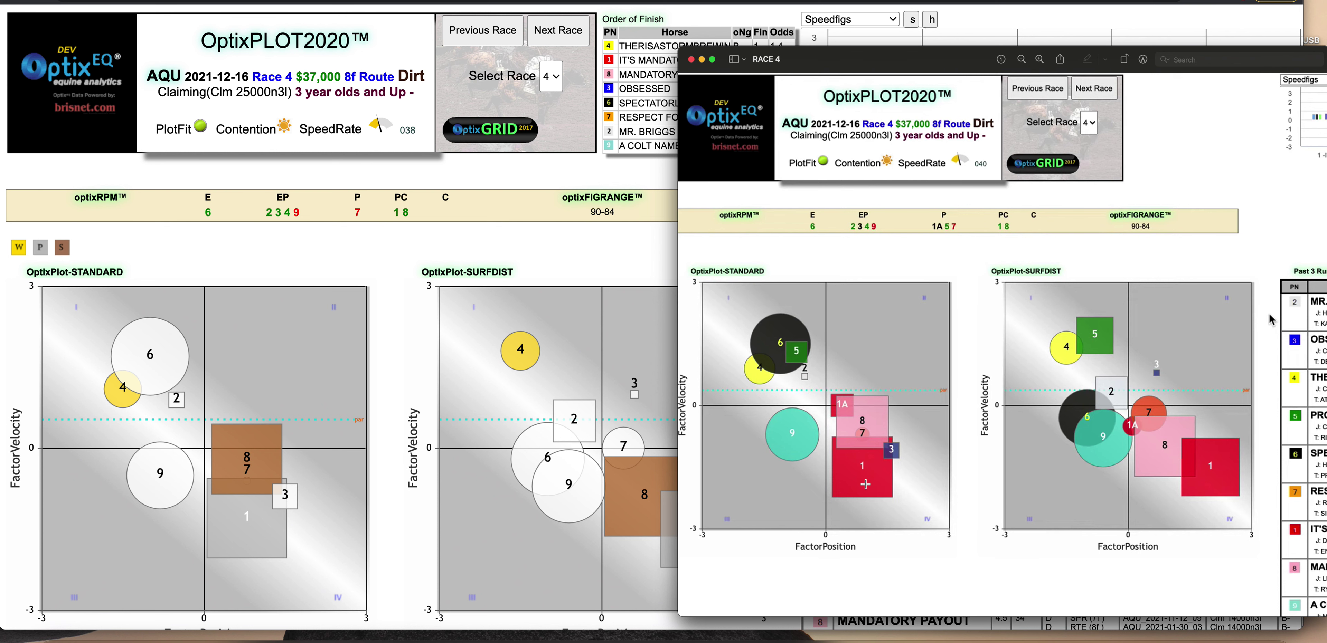
click(702, 60)
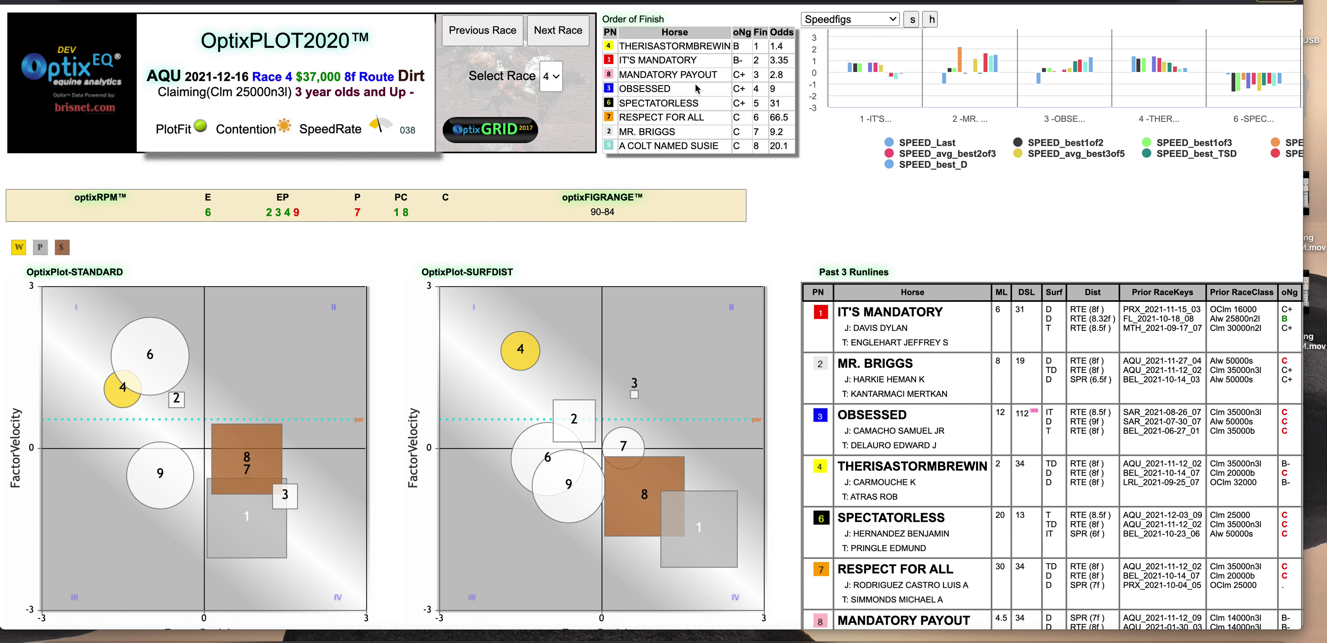
click(553, 82)
- Select Race 5, the 6f sprint Eucharist won, and review its plots
click(553, 96)
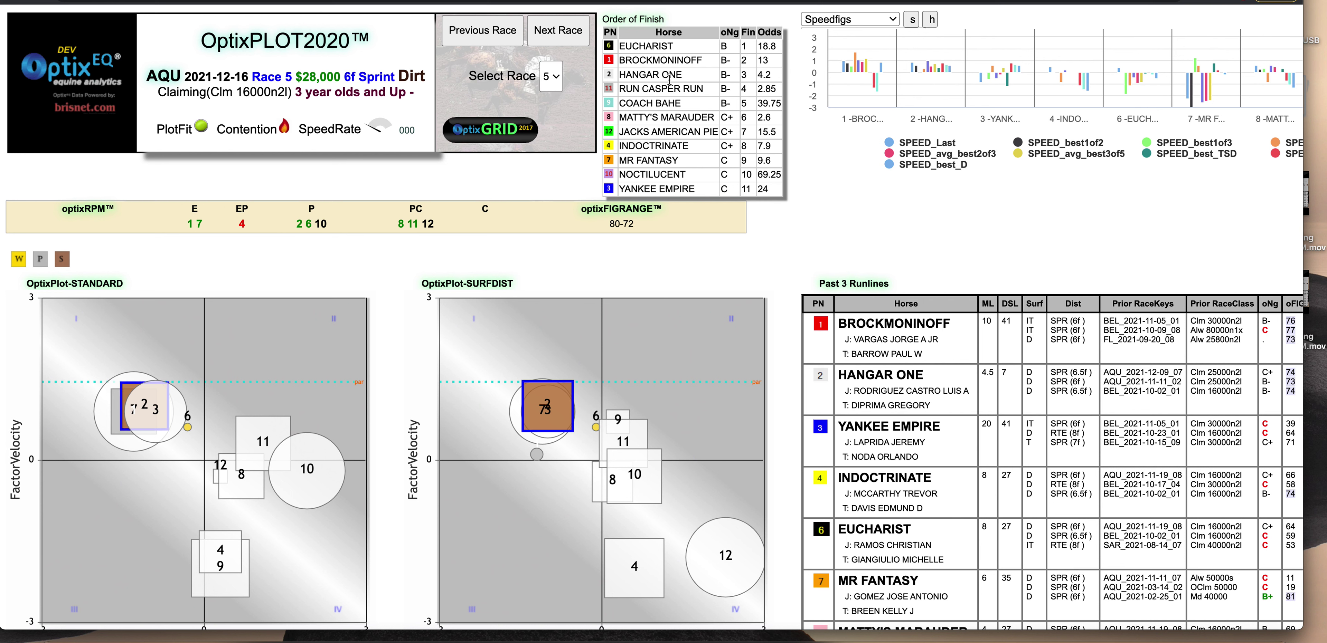
mouse_move(605, 76)
- Open OptixGRID for Race 5, clear filters, and keep only program number 6, Eucharist
click(490, 130)
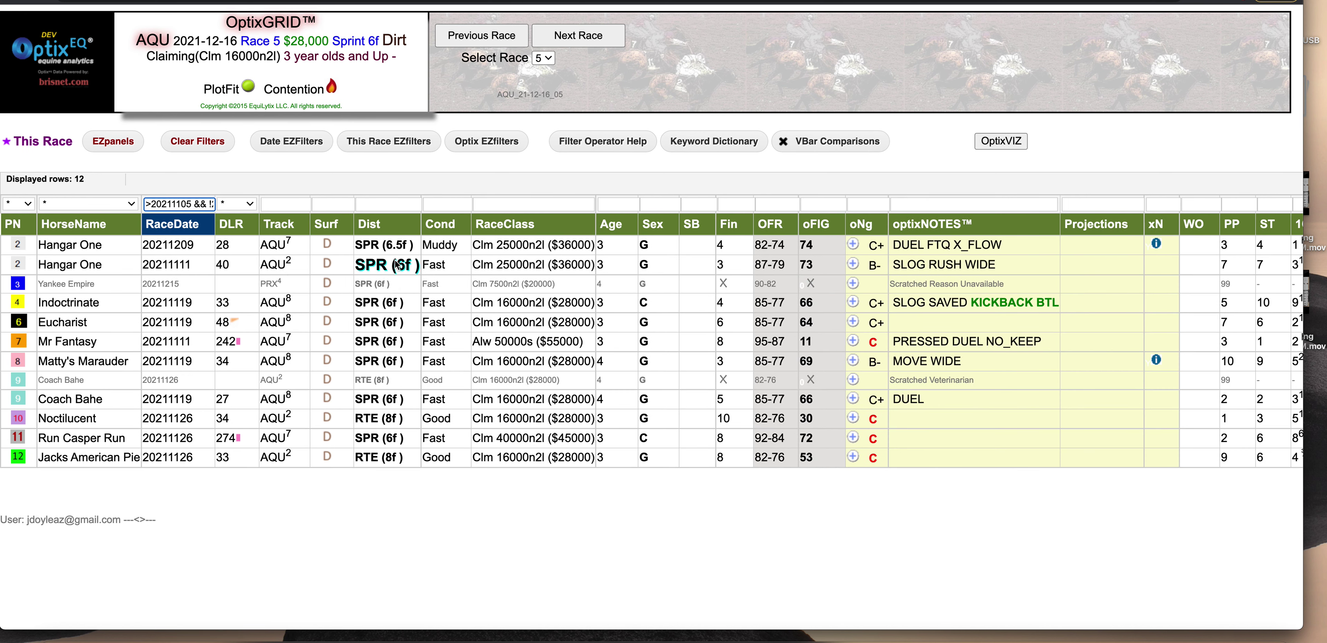
click(197, 141)
click(20, 208)
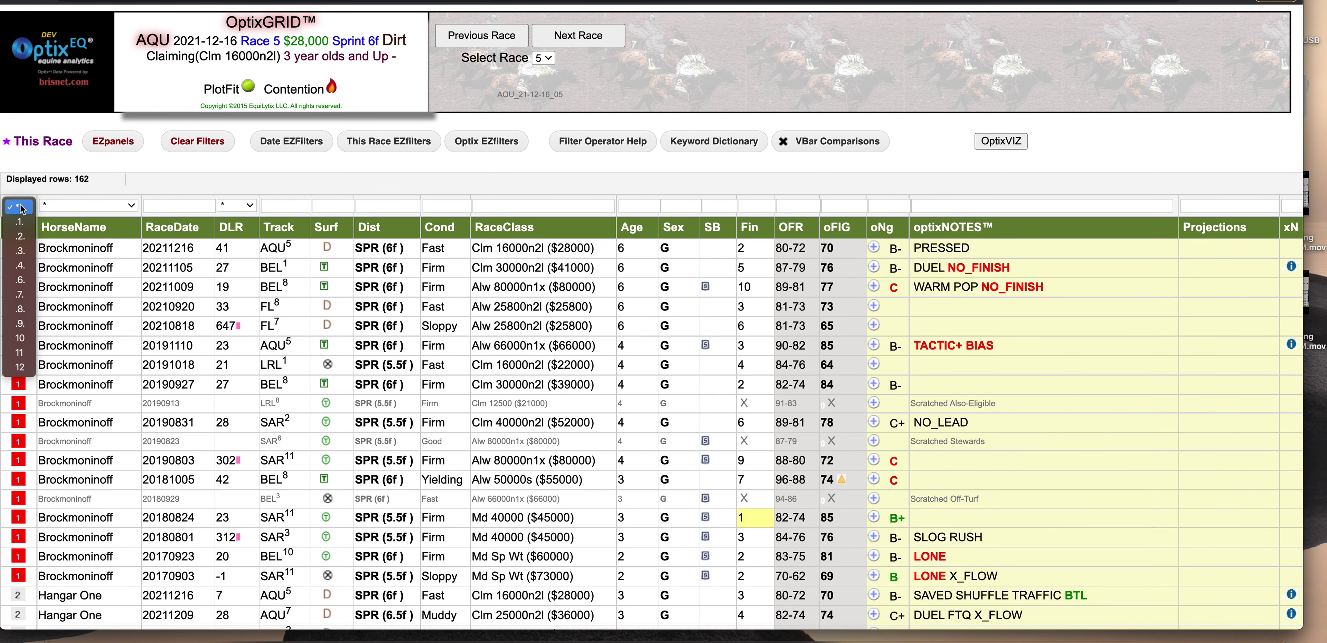
click(26, 287)
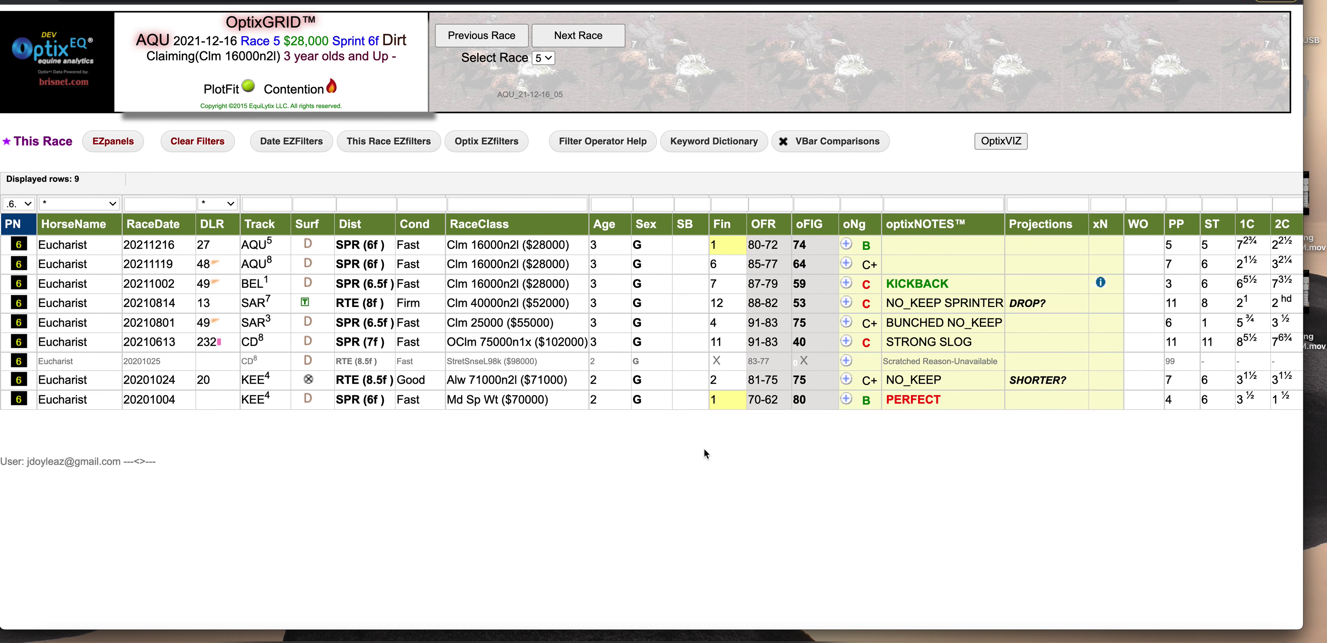
scroll(932, 254, left, 1)
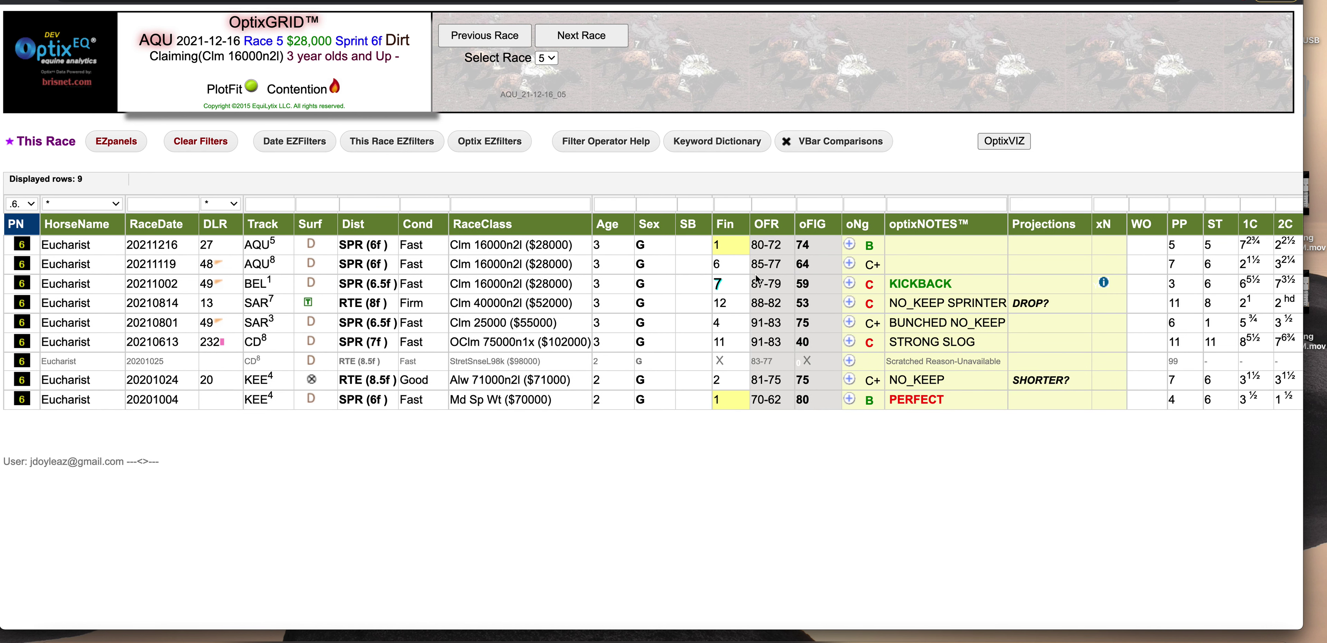
scroll(791, 258, right, 10)
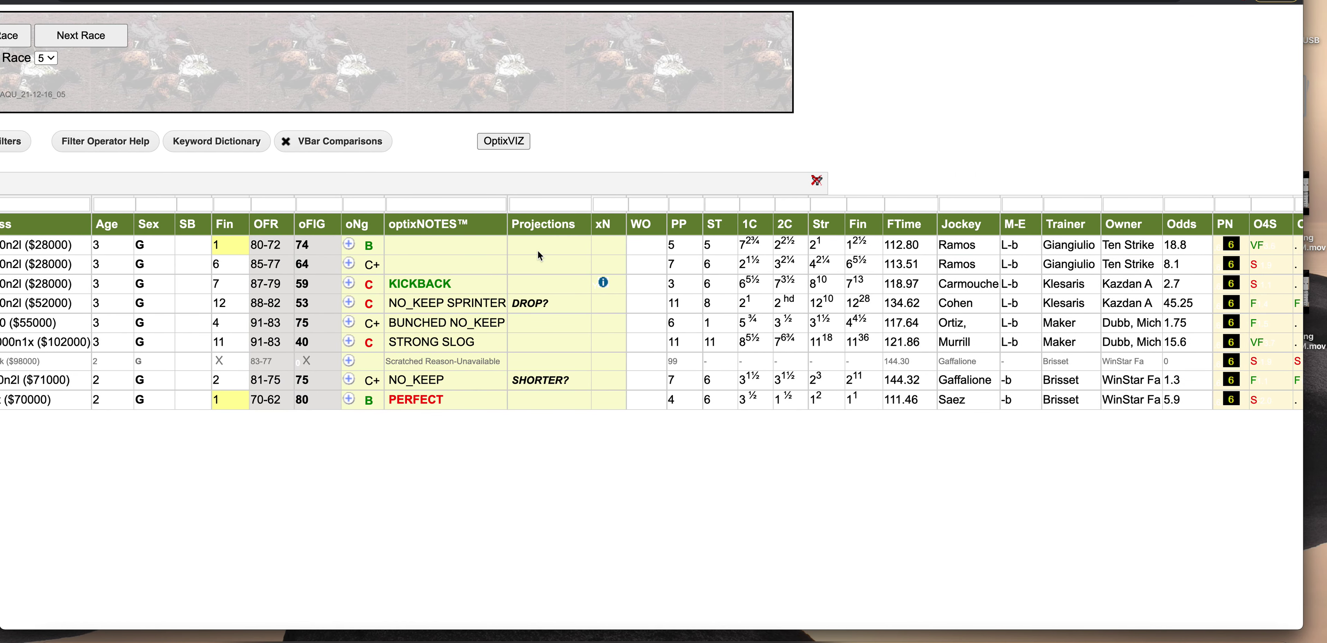
scroll(538, 250, left, 6)
scroll(538, 248, left, 3)
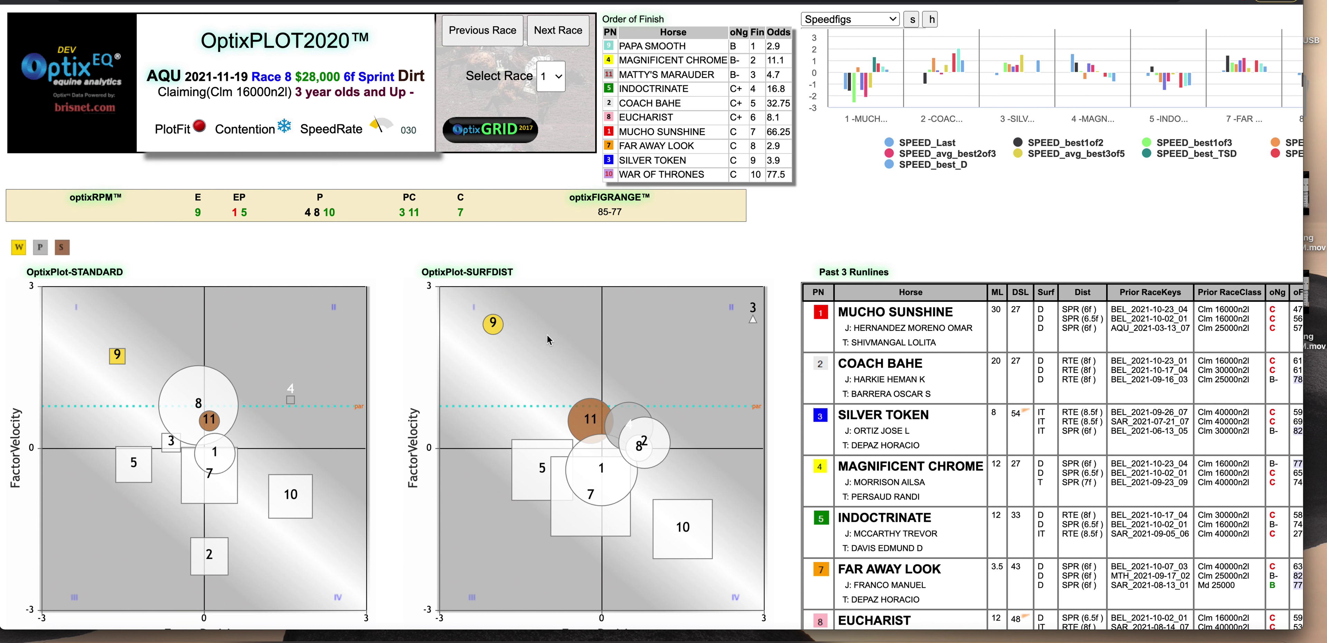
- Open OptixGRID for the AQU 2021-11-19 Race 8 field's past runlines
click(516, 136)
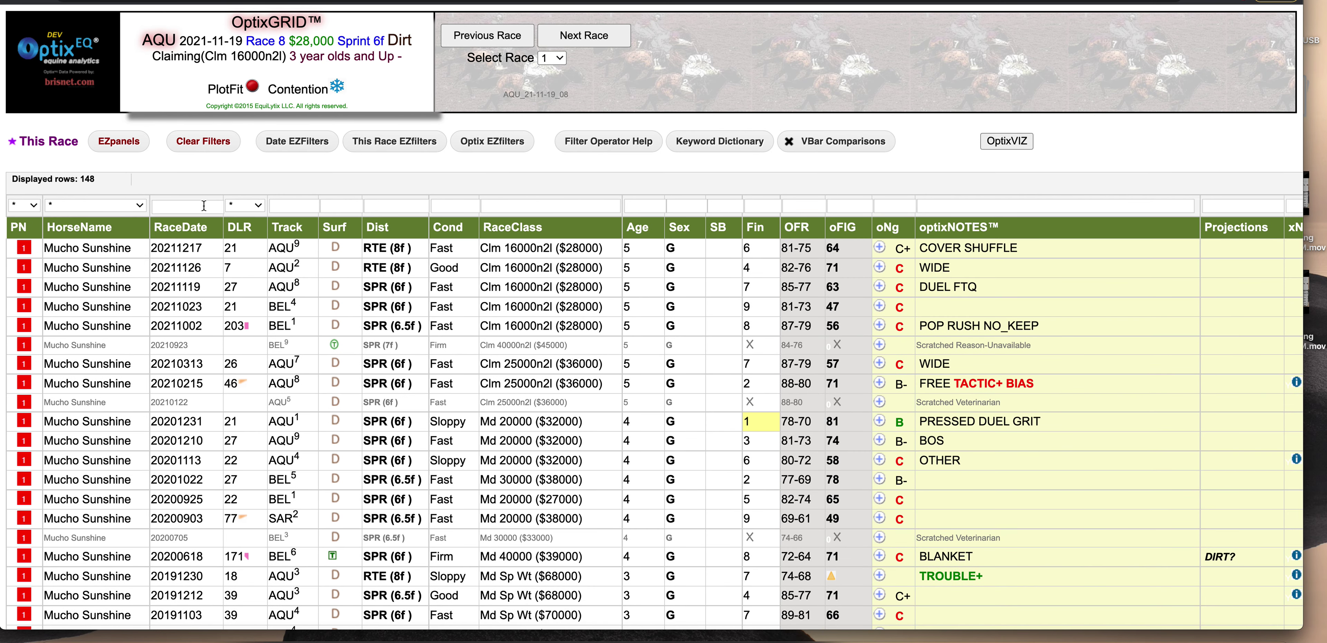
- Filter the Race 8 runlines to race dates from 20211119 onward
click(204, 206)
text(>2021119)
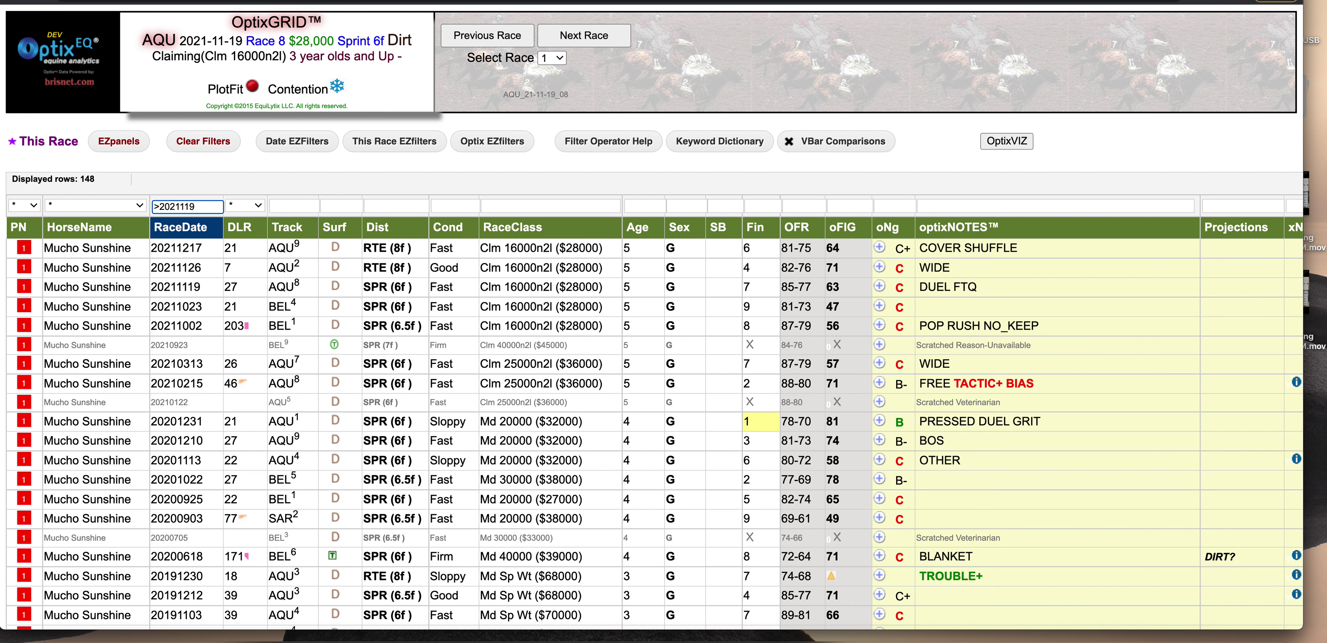
key(BackSpace)
key(BackSpace)
text(119)
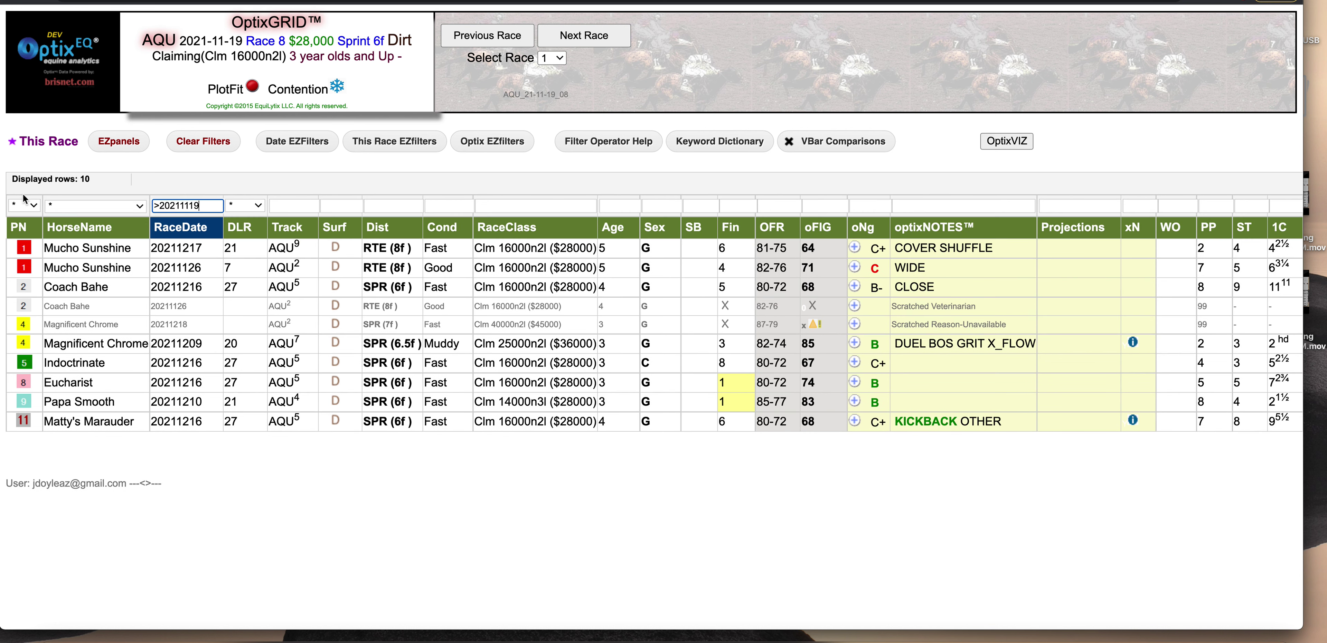
click(159, 207)
- Apply a RaceDate filter of >=20211119 and scan the resulting 20 runs
text(=)
key(Return)
scroll(236, 242, right, 2)
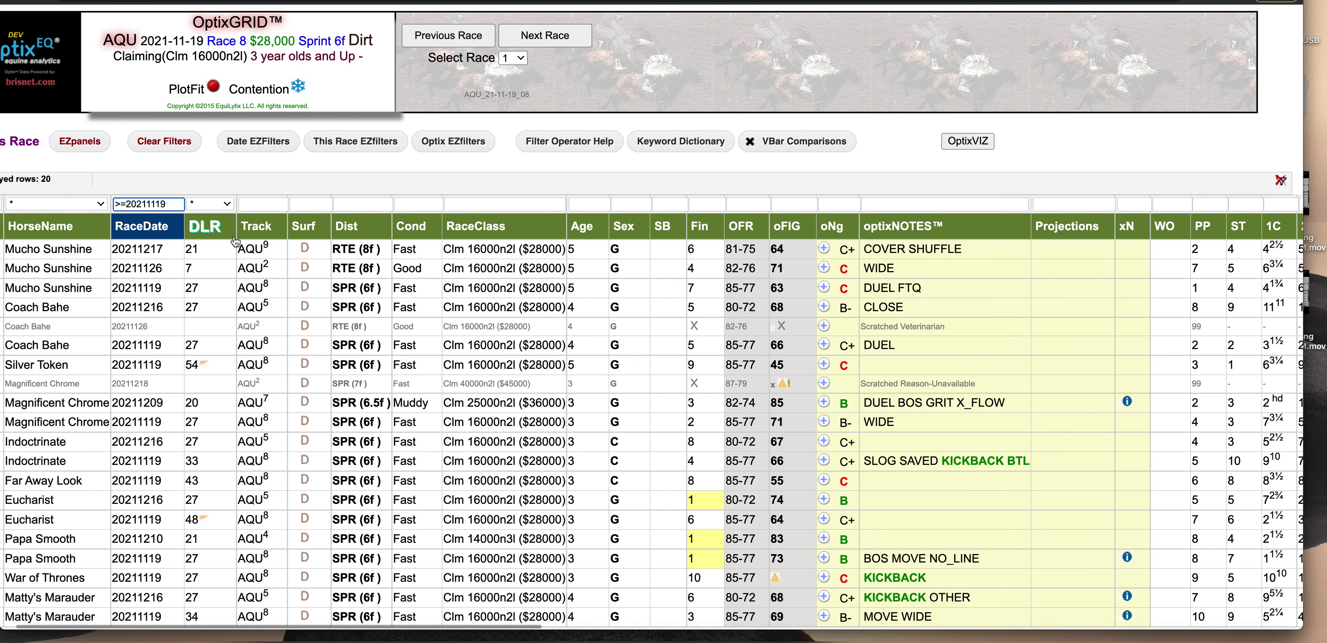
scroll(235, 241, left, 2)
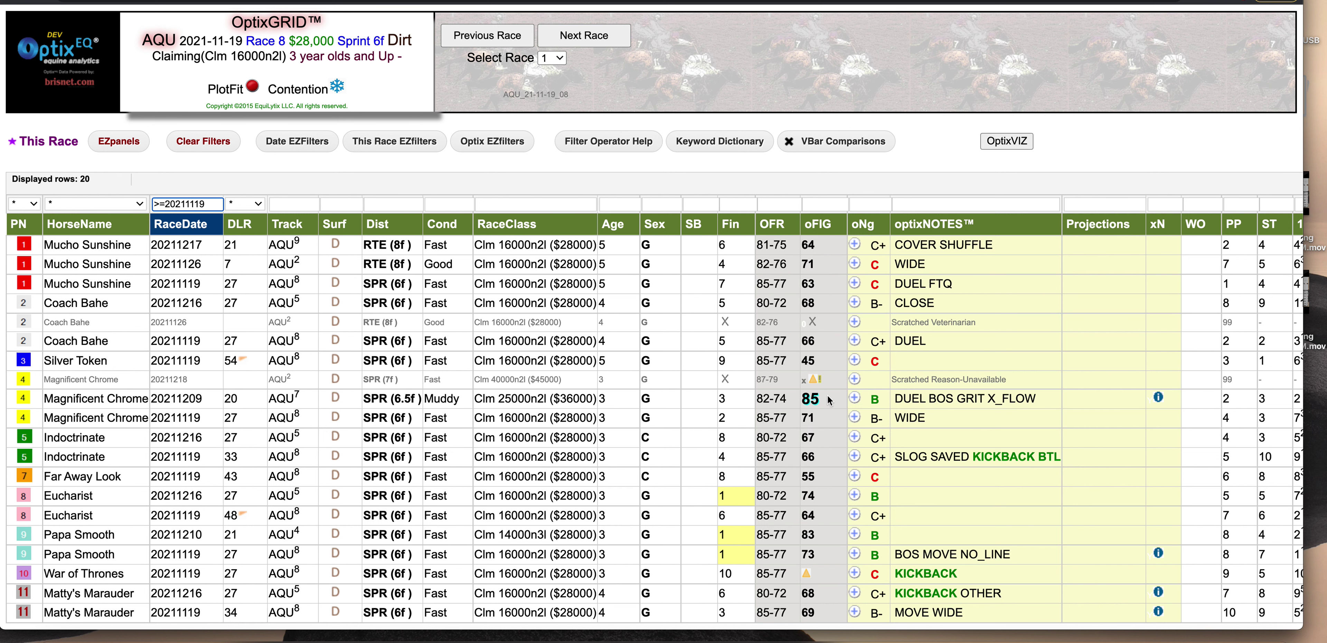
scroll(827, 404, down, 1)
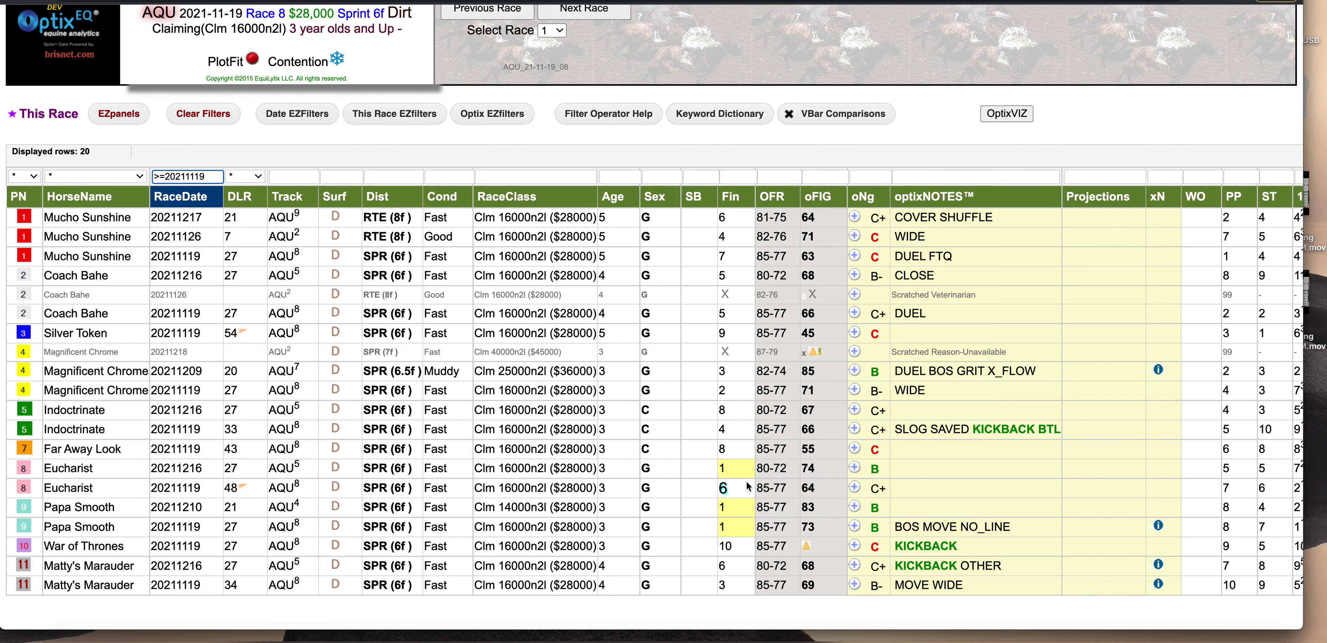
scroll(639, 2, up, 1)
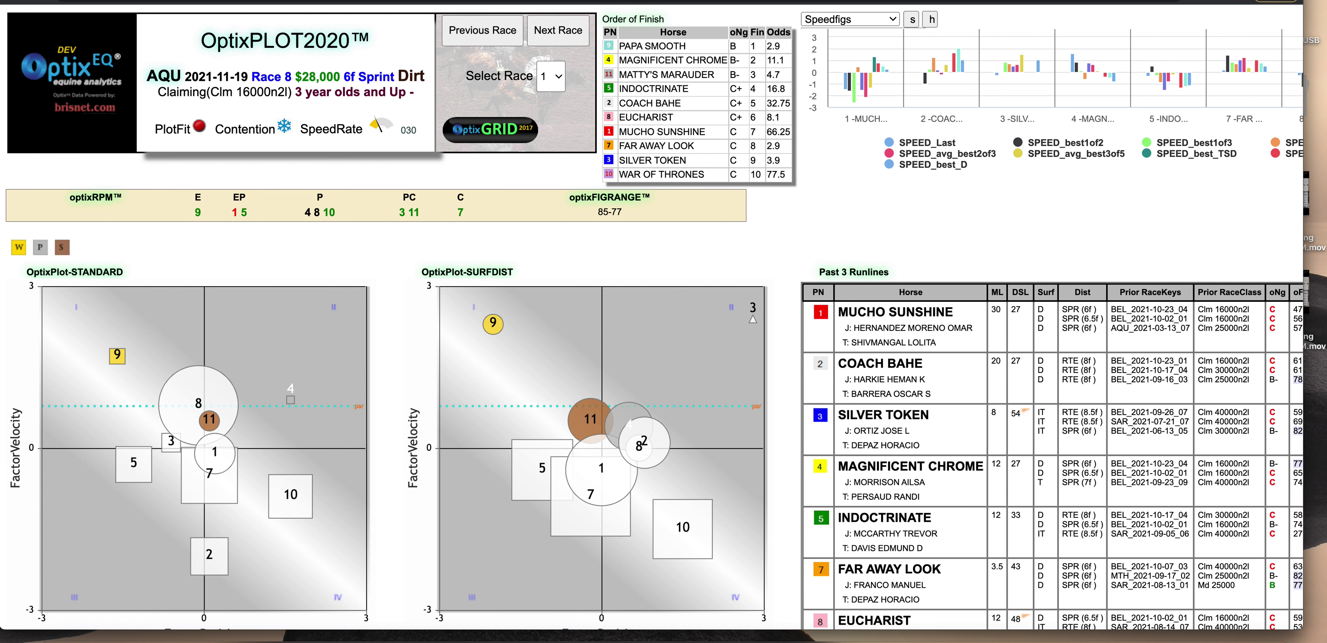
- Inspect horse 9, winner Papa Smooth, in the Nov 19 Race 8 SURFDIST plot
mouse_move(498, 334)
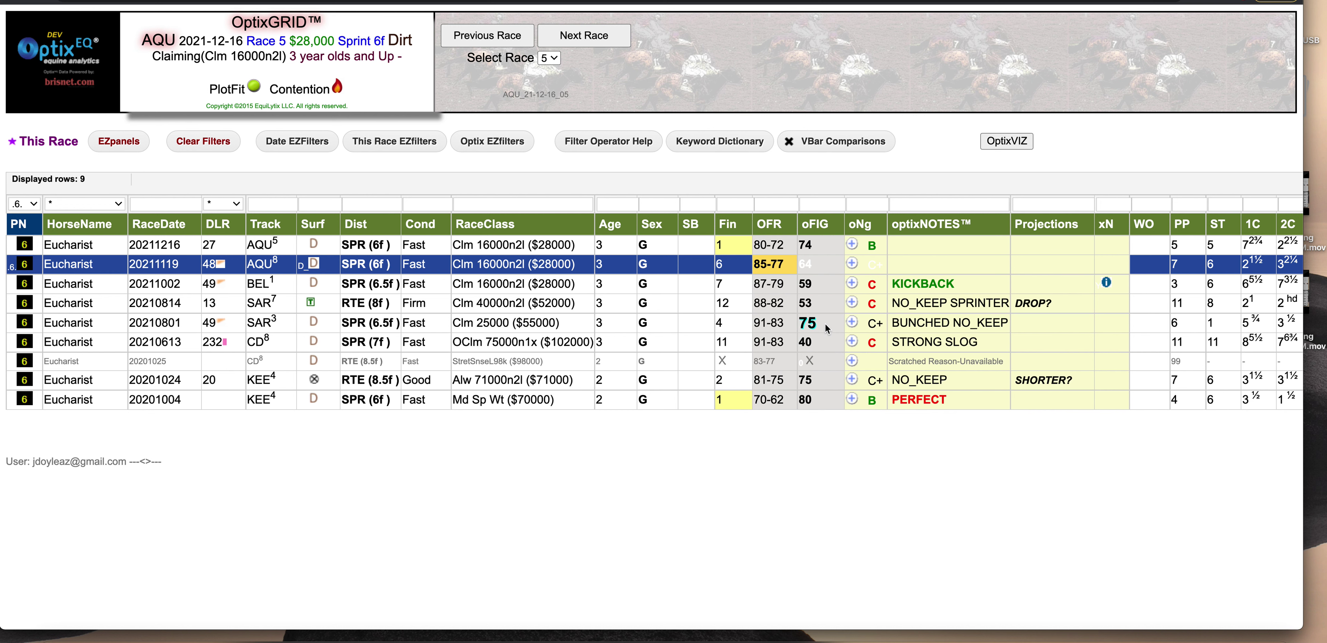
scroll(824, 323, right, 1)
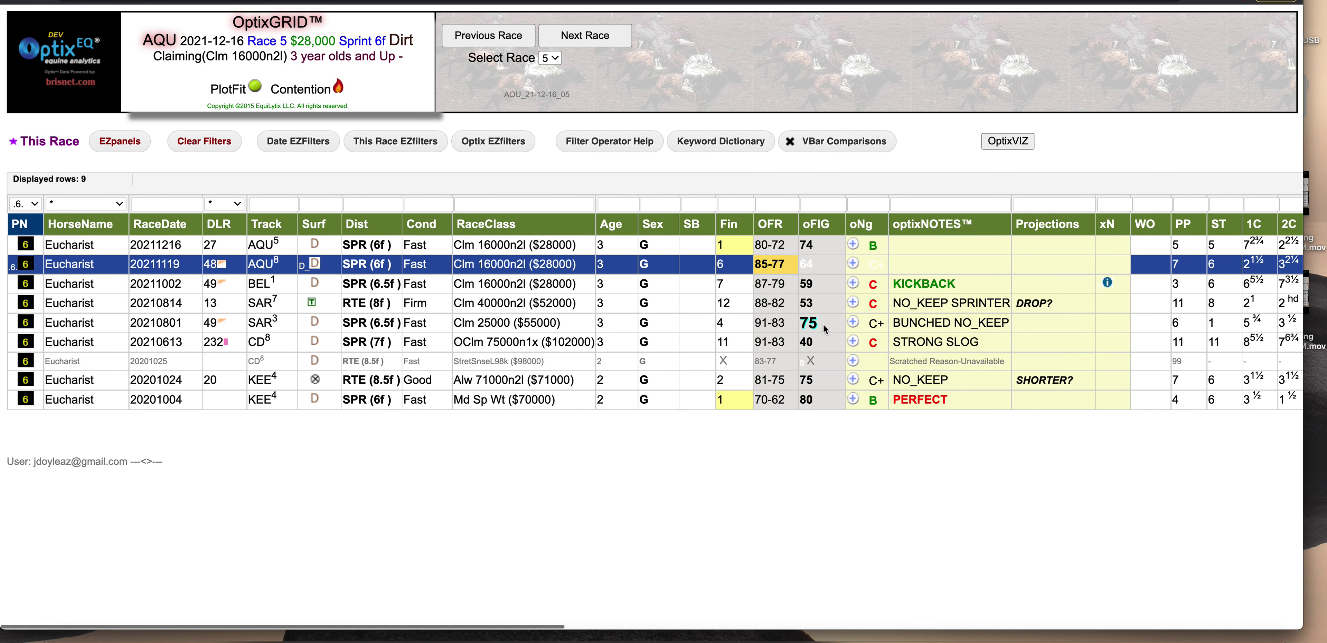
scroll(823, 324, left, 1)
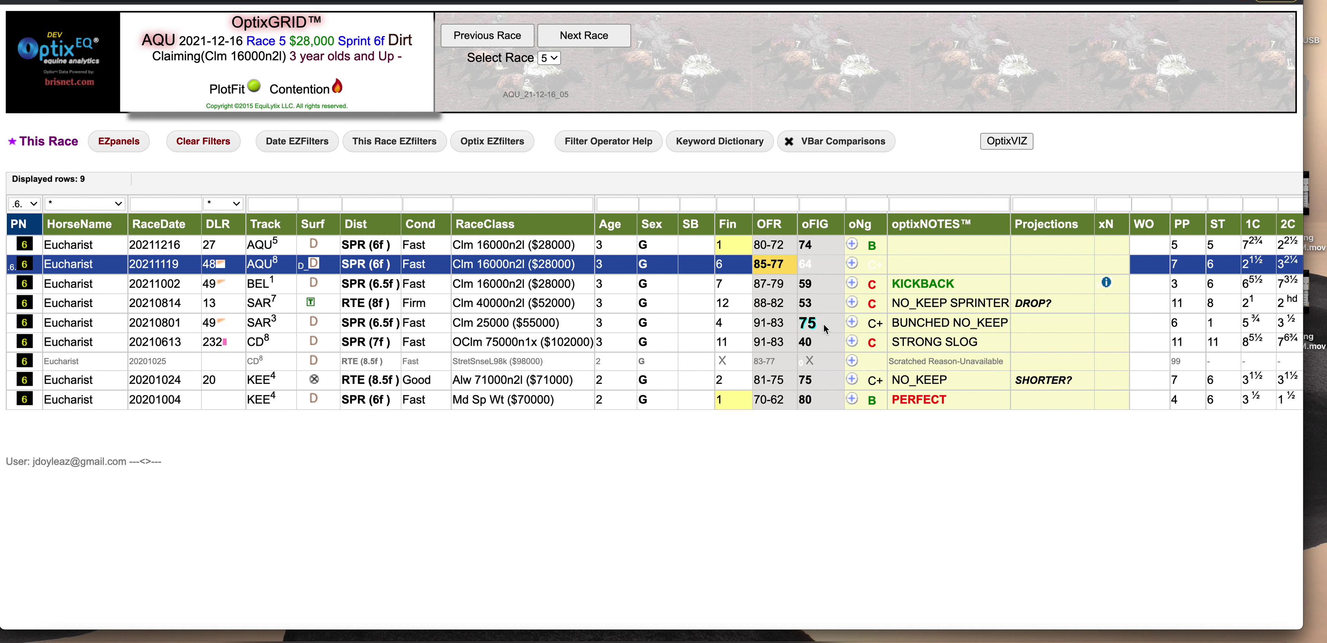